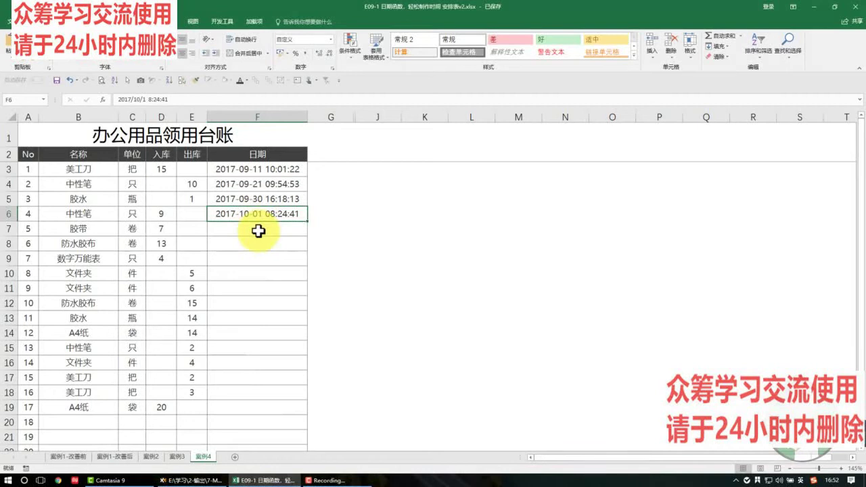
pyautogui.click(259, 231)
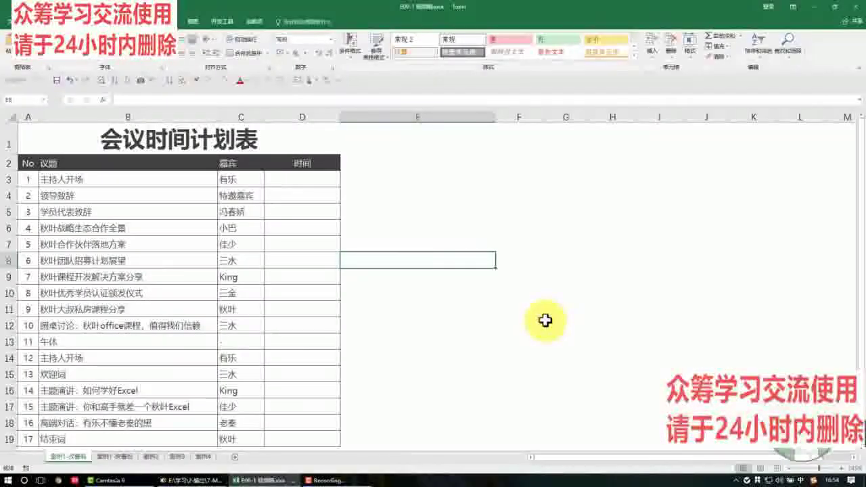
pyautogui.click(324, 184)
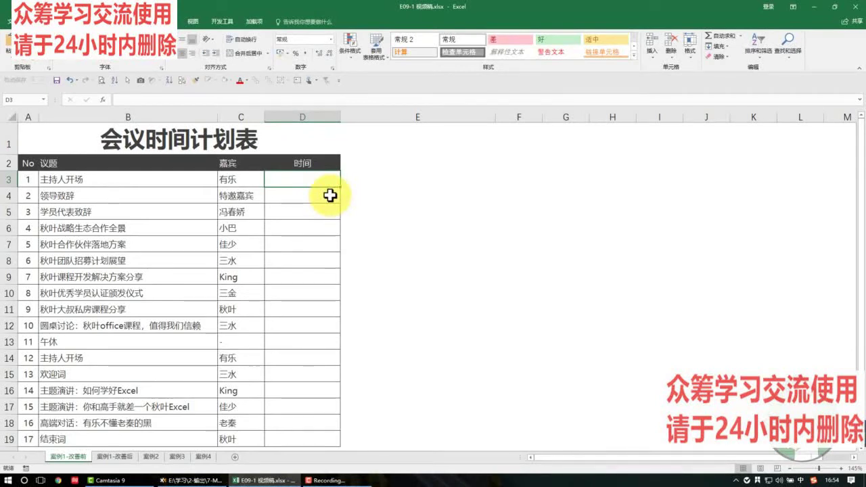
pyautogui.click(172, 116)
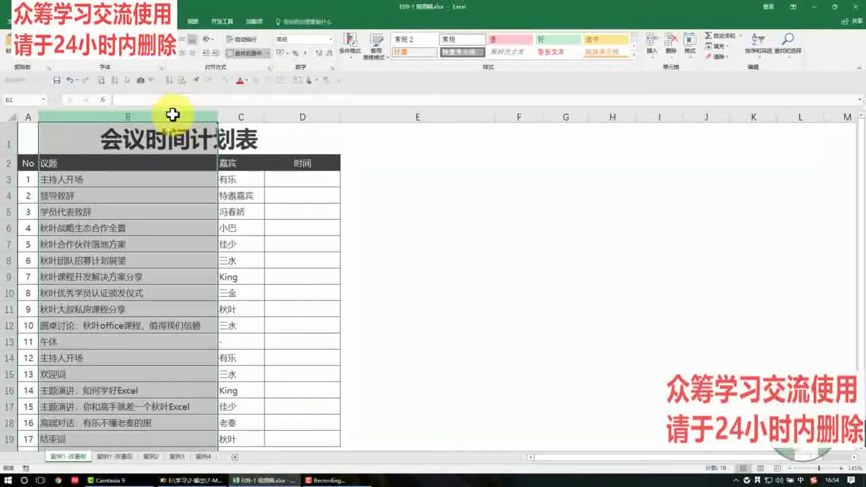
# Step: Enter 09:30~09:35 as the time of the first agenda item in D3 on the 案例1-改善前 sheet
pyautogui.click(287, 179)
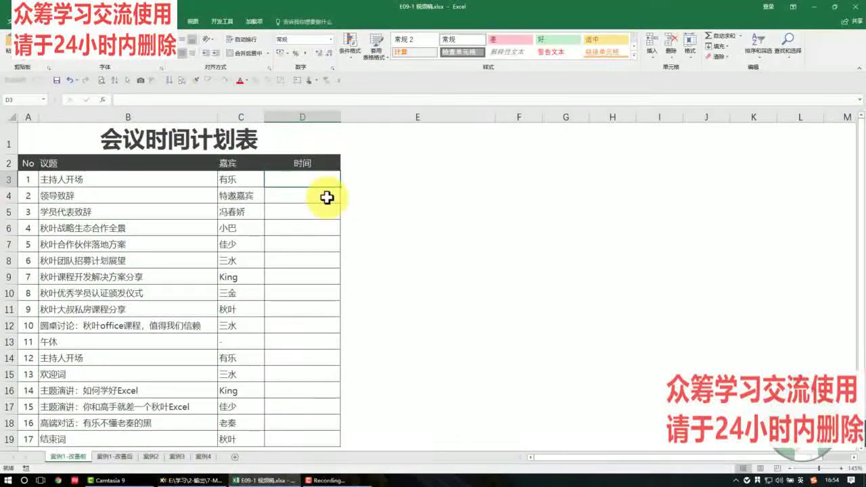
pyautogui.write('09:')
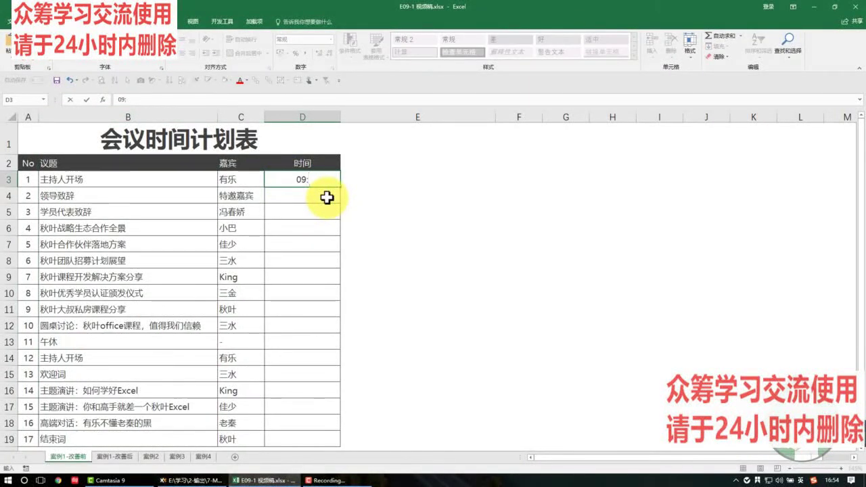
pyautogui.write('30')
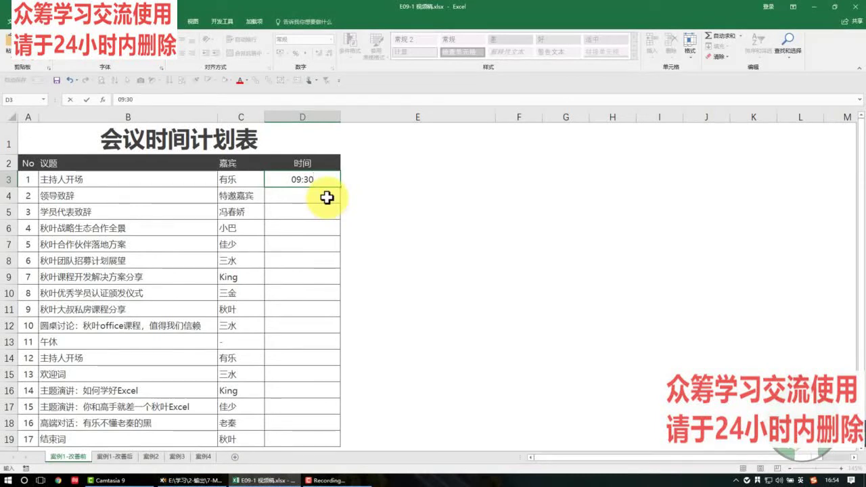
pyautogui.write('~')
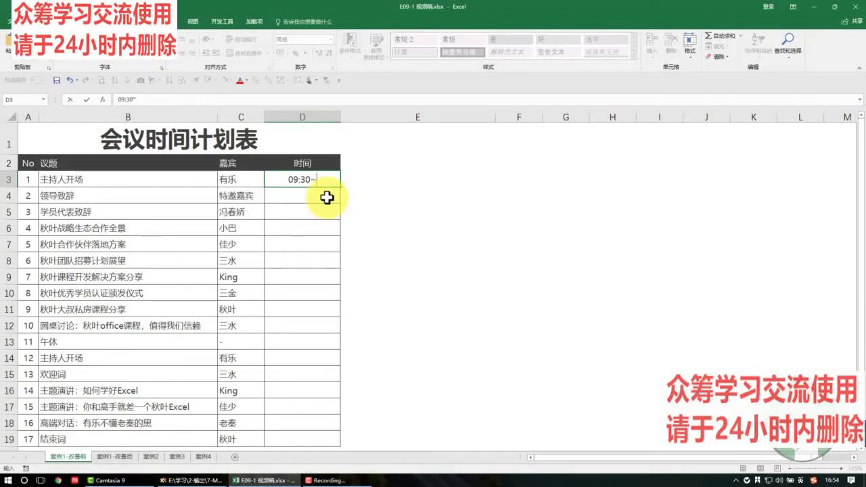
pyautogui.write('09:3')
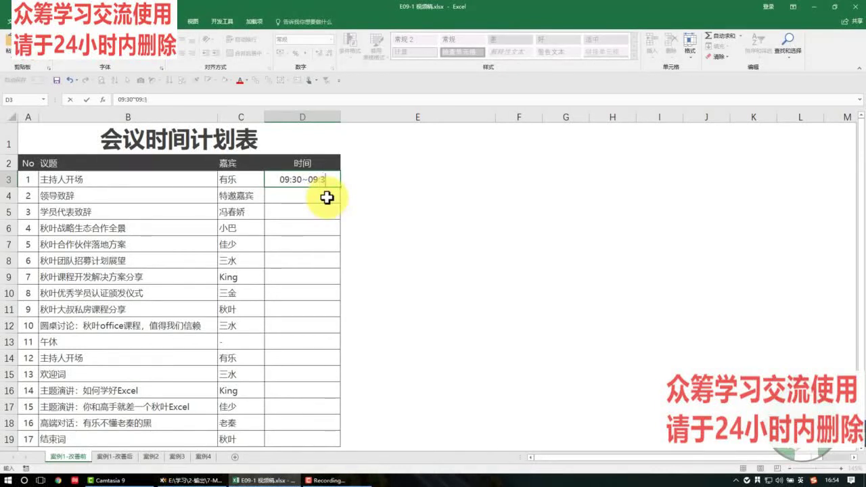
pyautogui.write('5')
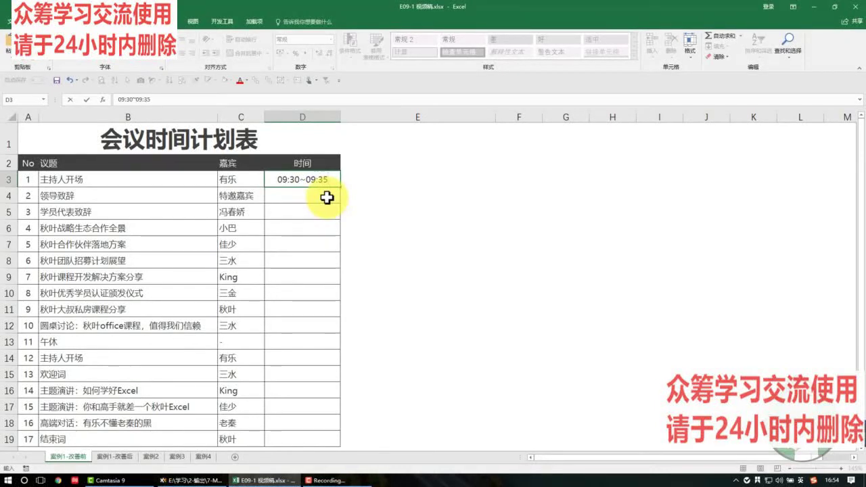
pyautogui.press('Return')
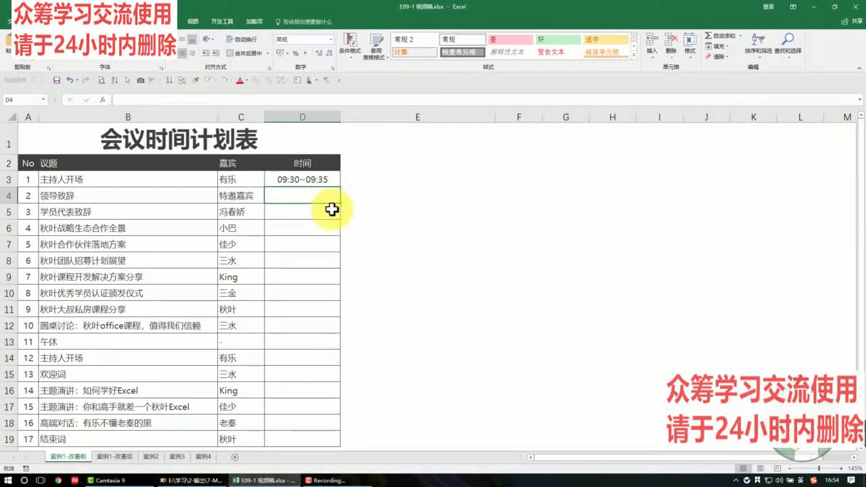
# Step: Enter 09:35~09:40 as the time of the second agenda item, 领导致辞, in D4
pyautogui.write('0')
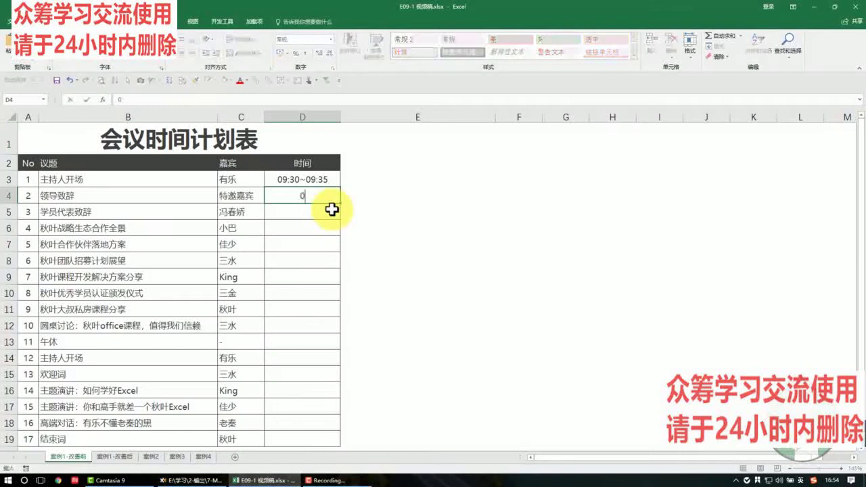
pyautogui.write('9:35')
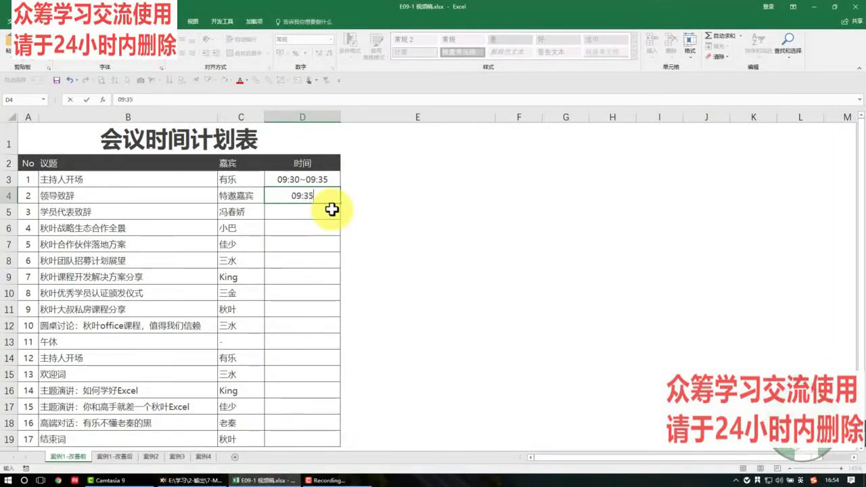
pyautogui.write('~')
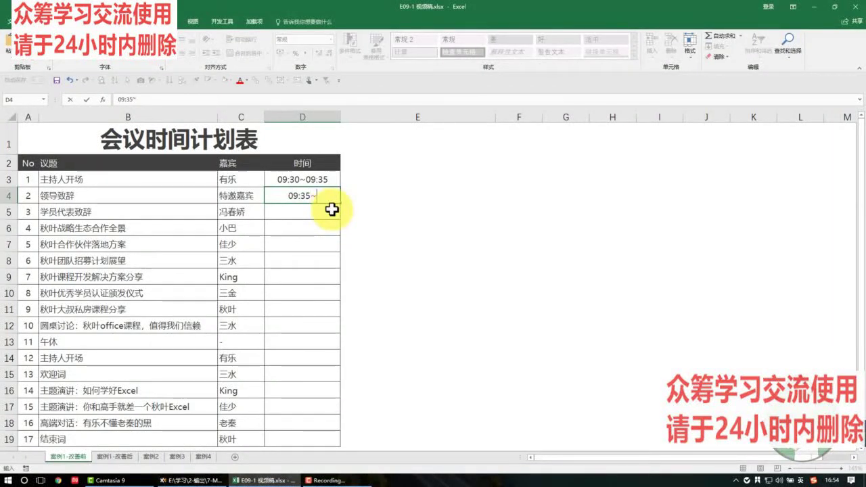
pyautogui.write('09')
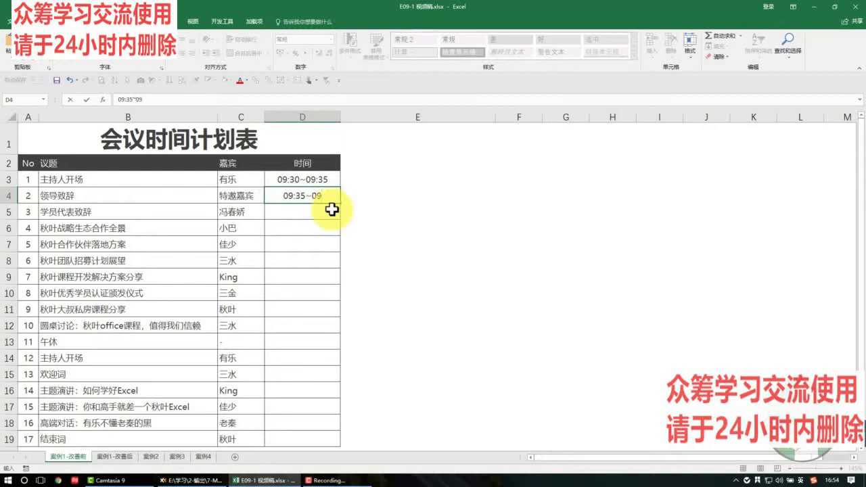
pyautogui.write(':40')
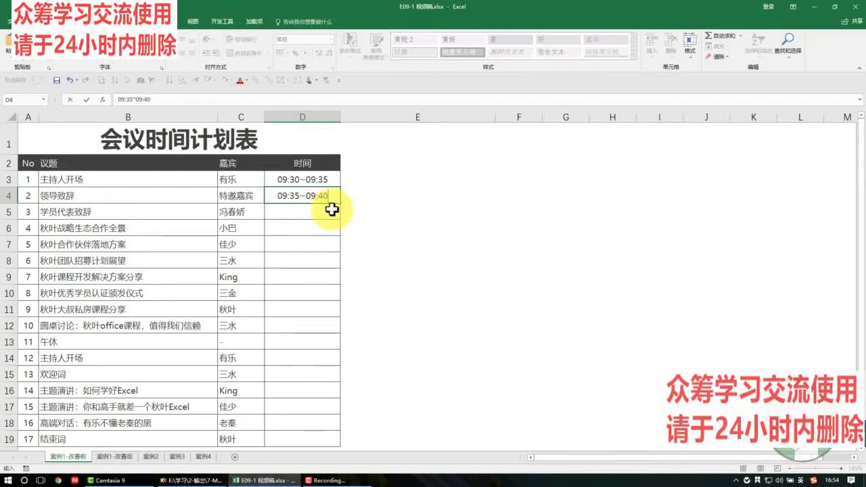
pyautogui.press('Return')
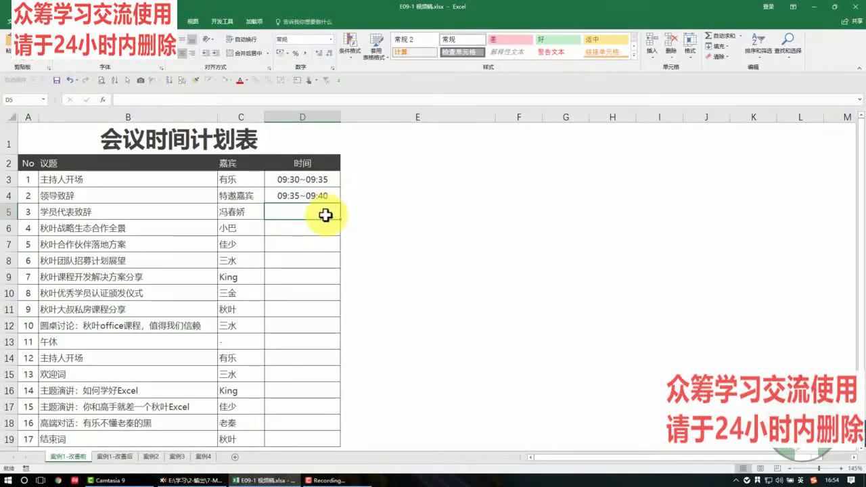
# Step: Enter 09:40 in the time cell of the third agenda item, 学员代表致辞, in D5
pyautogui.write('09')
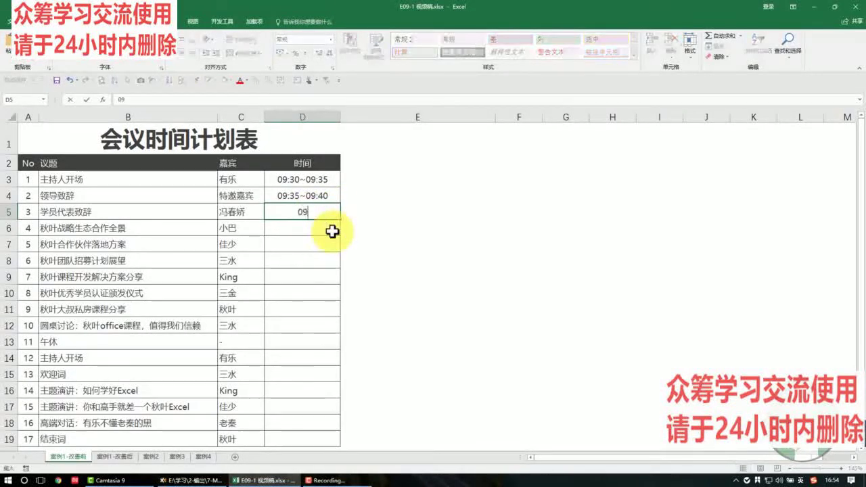
pyautogui.write(':40')
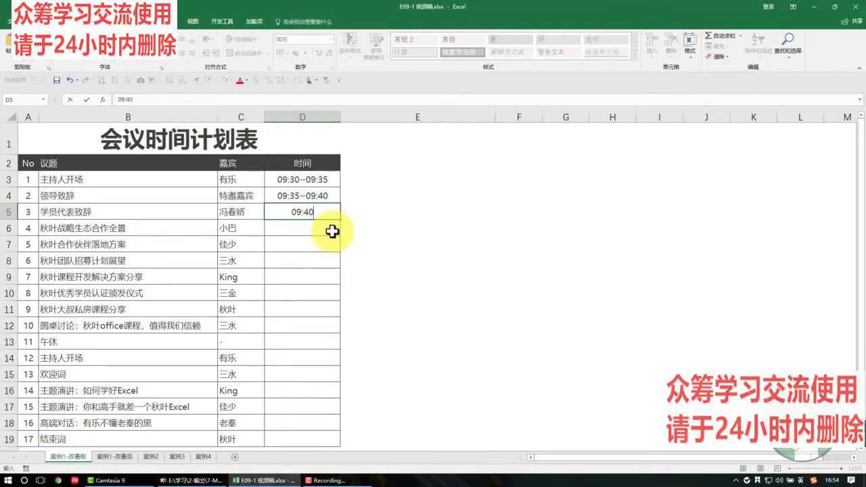
pyautogui.press('Return')
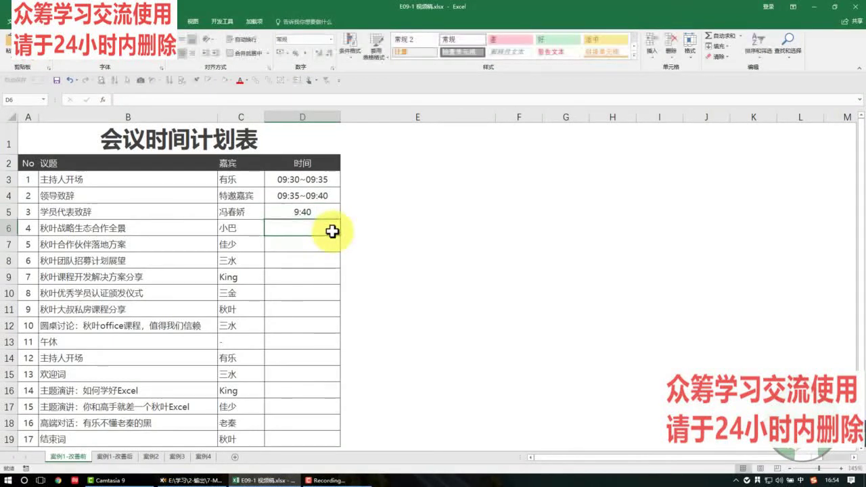
# Step: Switch to the 案例1-改善后 sheet and set the first agenda item's start time in D3 to 09:30
pyautogui.click(129, 457)
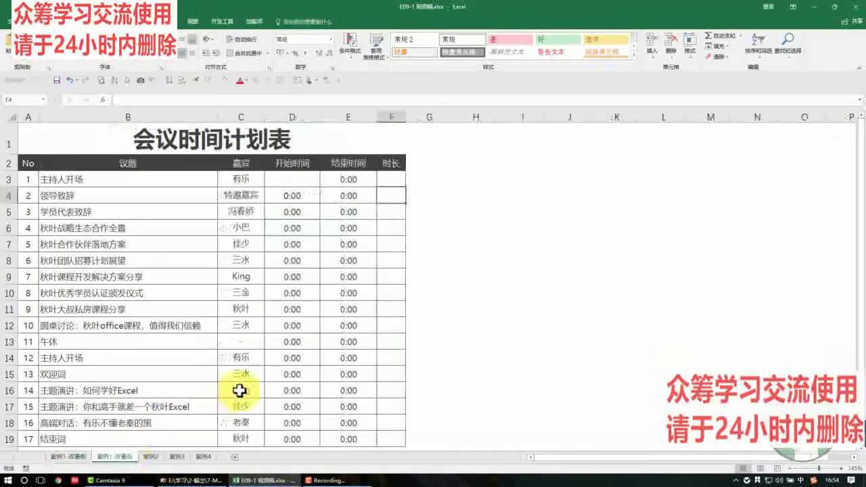
pyautogui.click(295, 215)
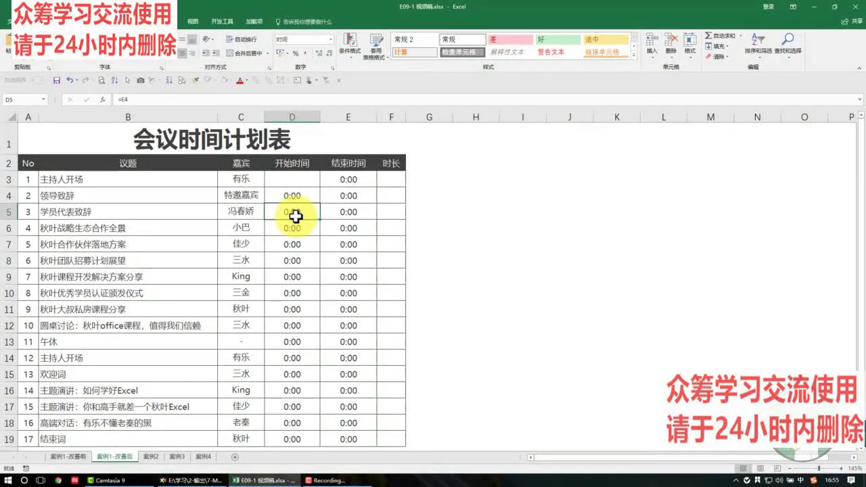
pyautogui.click(293, 179)
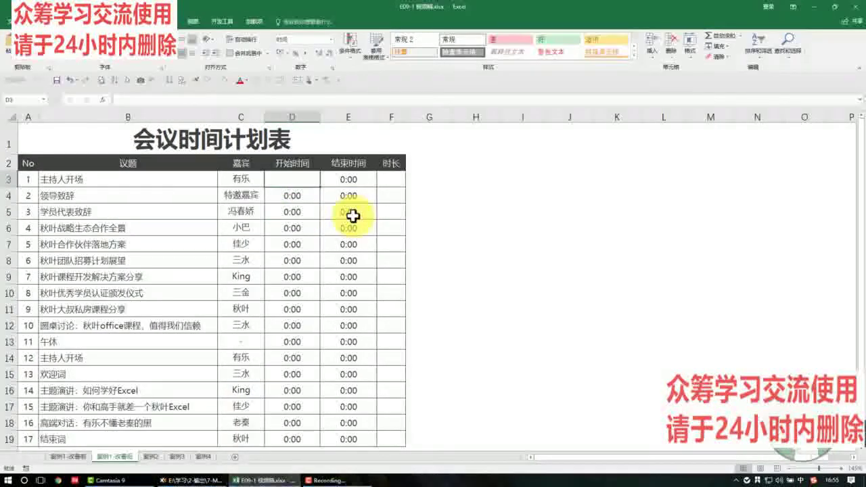
pyautogui.write('09:')
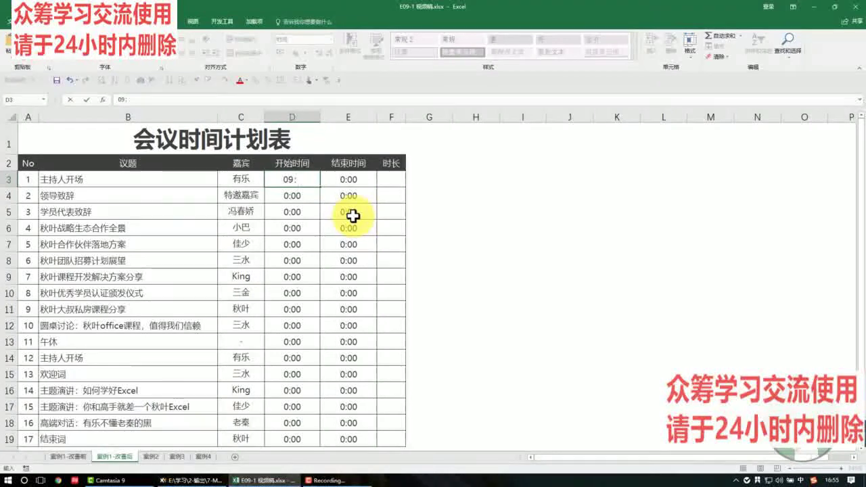
pyautogui.write('30')
pyautogui.press('Return')
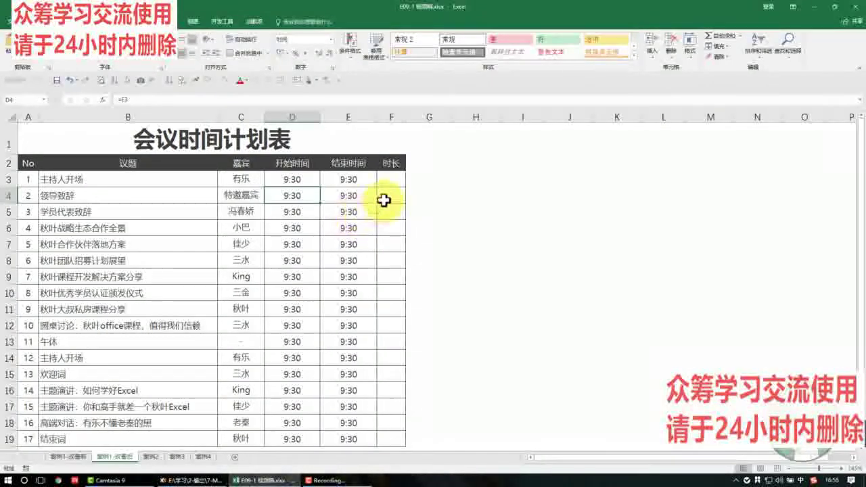
# Step: Enter durations of 5, 5 and 10 for agenda items 1 to 3 in the 时长 column, F3:F5
pyautogui.click(396, 179)
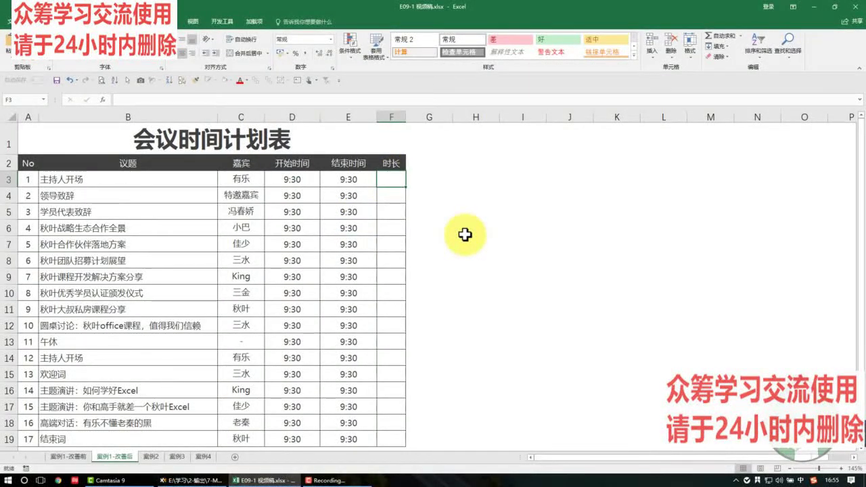
pyautogui.write('5')
pyautogui.press('Return')
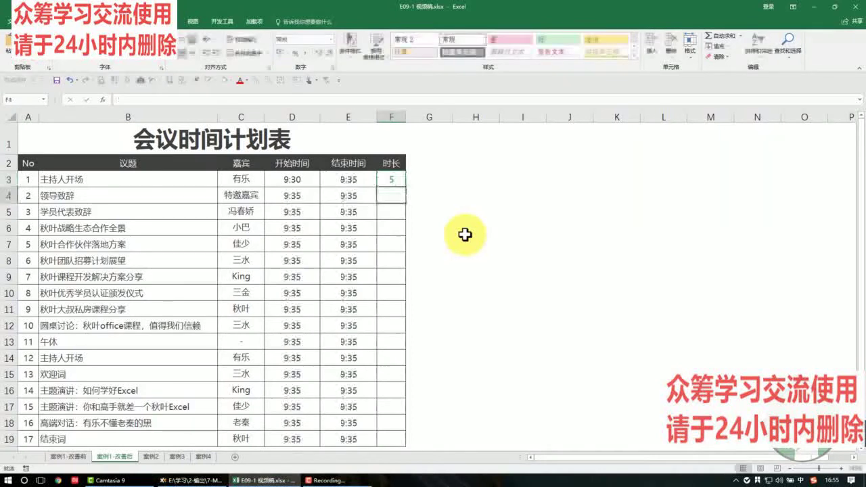
pyautogui.write('5')
pyautogui.press('Return')
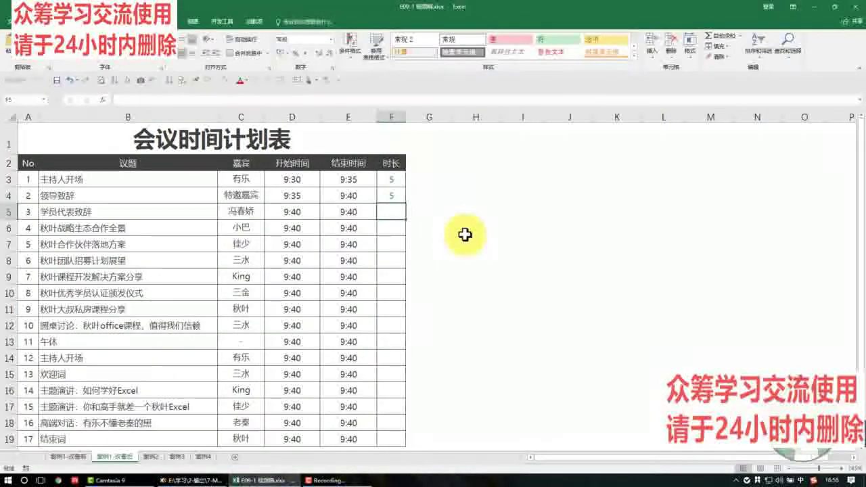
pyautogui.write('10')
pyautogui.press('Return')
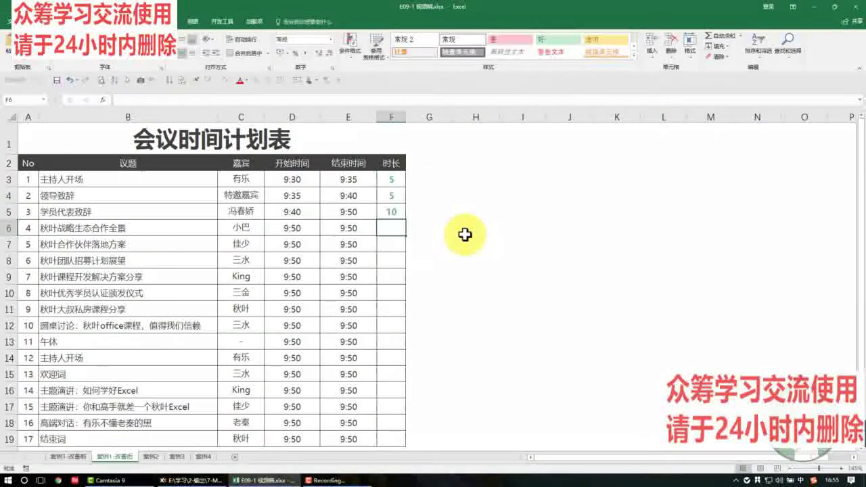
# Step: Enter durations of 15, 15 and 20 for agenda items 4 to 6 in F6:F8
pyautogui.write('15')
pyautogui.press('Return')
pyautogui.write('15')
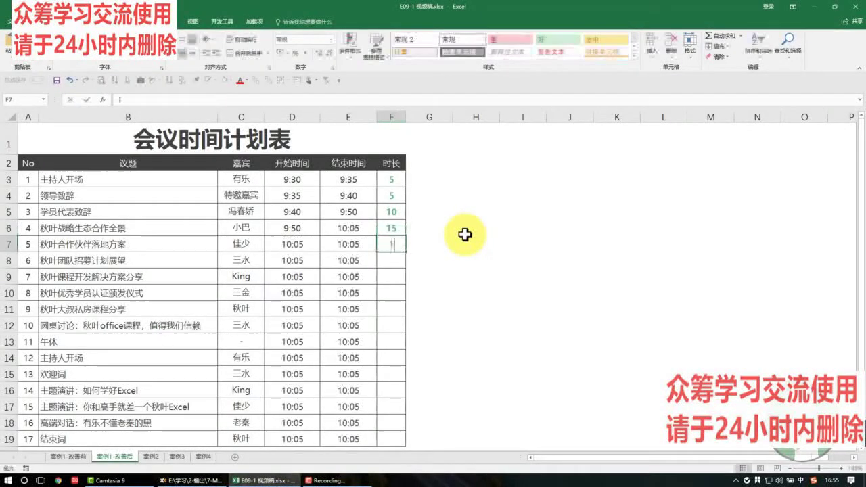
pyautogui.press('Return')
pyautogui.write('20')
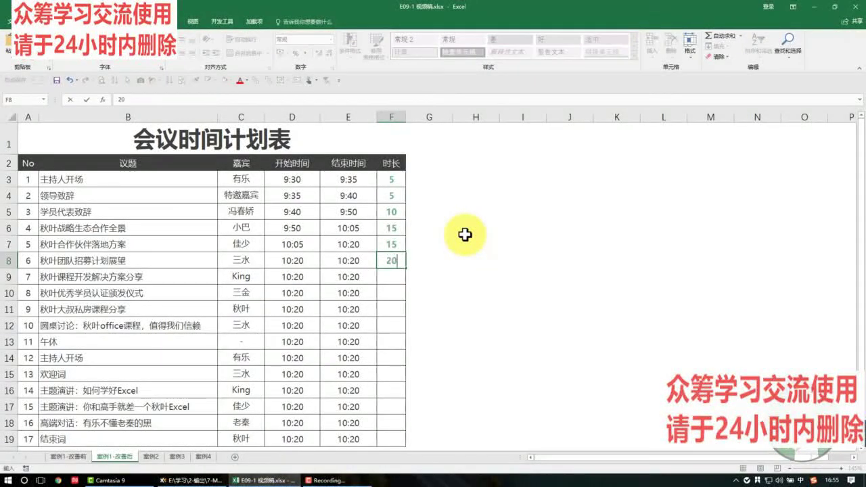
pyautogui.press('Return')
# Step: Enter durations of 20 and 10 for agenda items 7 and 8 in F9:F10
pyautogui.write('2')
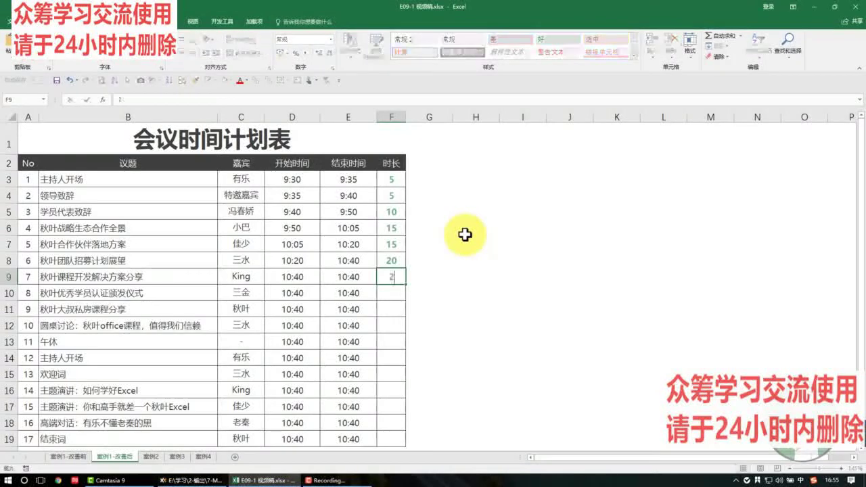
pyautogui.write('0')
pyautogui.press('Return')
pyautogui.write('1')
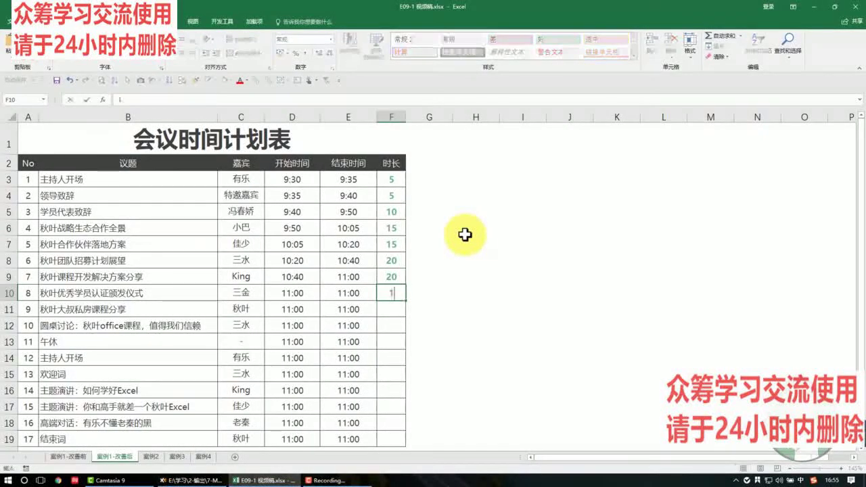
pyautogui.write('0')
pyautogui.press('Return')
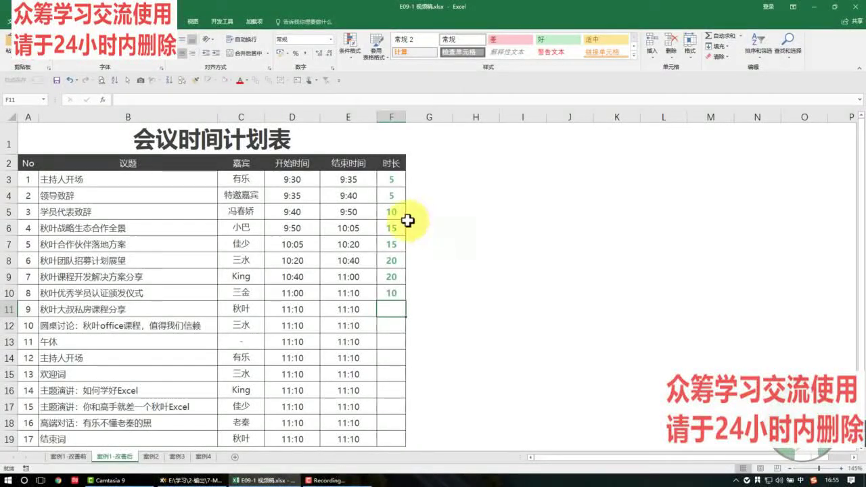
# Step: Change the duration of the second agenda item, 领导致辞, in F4 to 10
pyautogui.click(395, 194)
pyautogui.write('10')
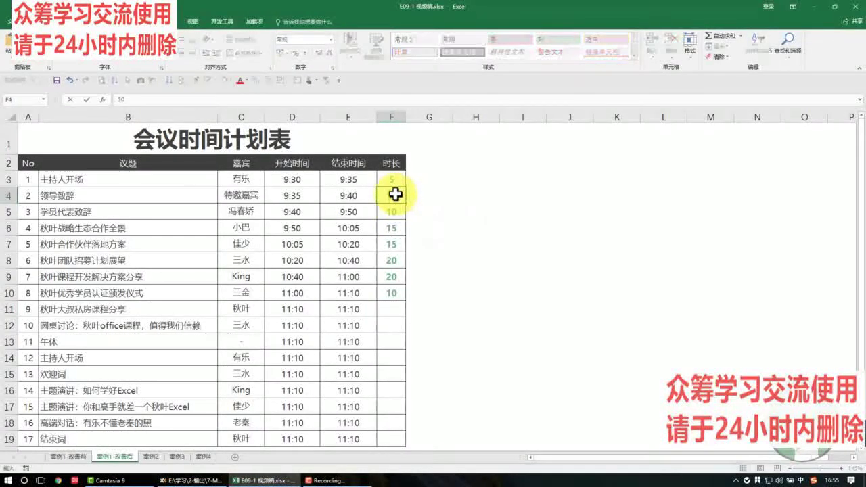
pyautogui.press('Return')
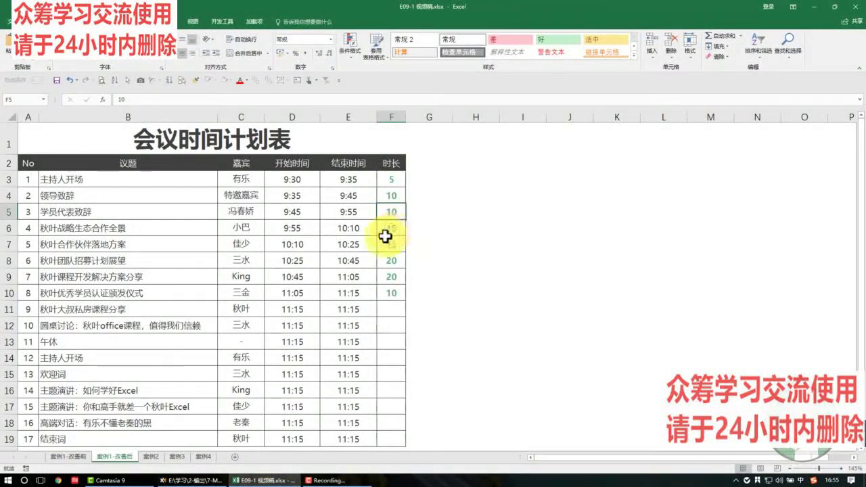
# Step: Inspect the 结束时间 formula of the first agenda item in E3 and its duration conversion part
pyautogui.click(368, 238)
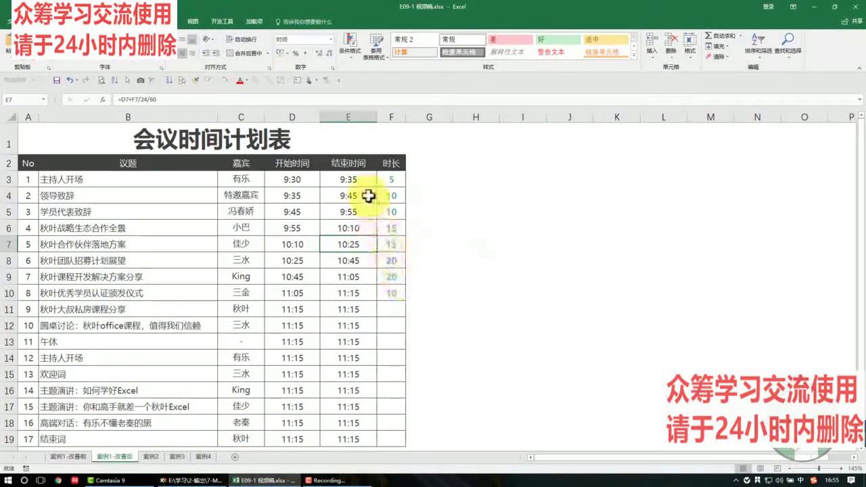
pyautogui.click(363, 178)
pyautogui.doubleClick(363, 178)
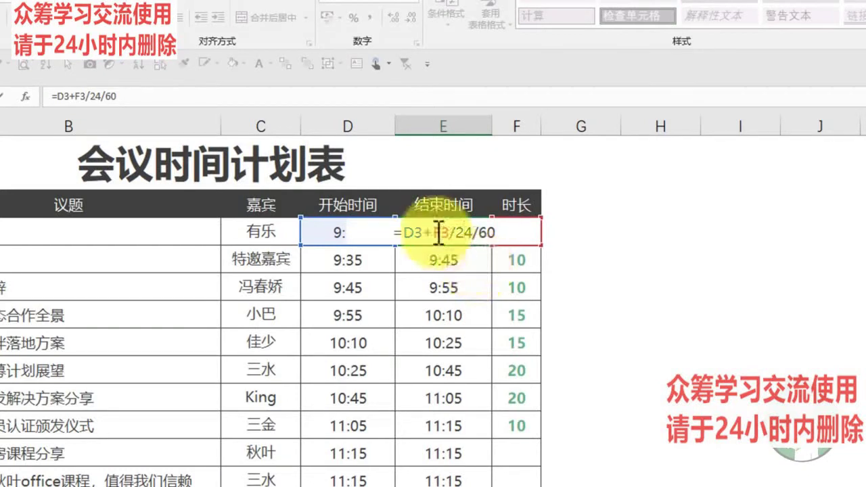
pyautogui.moveTo(434, 232); pyautogui.dragTo(497, 233)
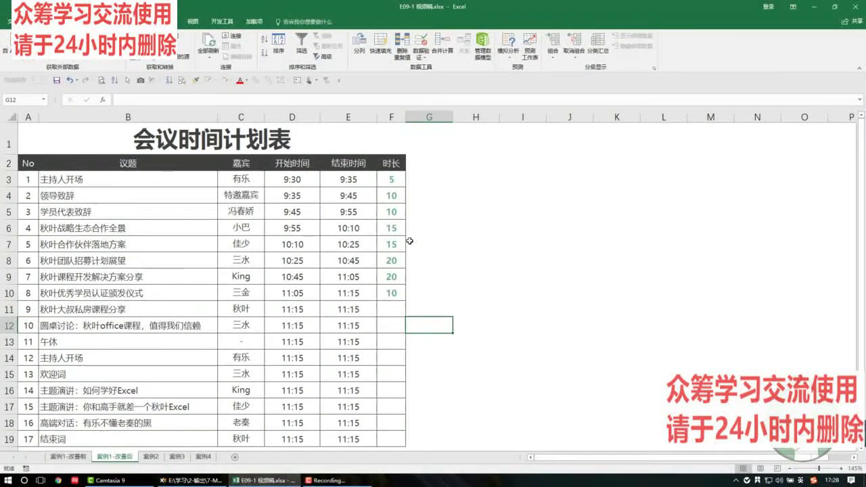
# Step: Set the number format of the 开始时间 and 结束时间 columns, D and E, to General (常规)
pyautogui.moveTo(292, 117); pyautogui.dragTo(341, 119)
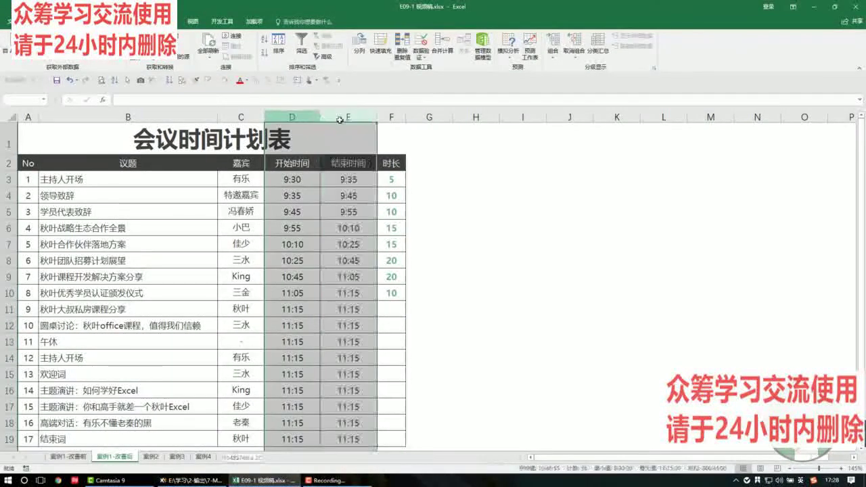
pyautogui.click(31, 21)
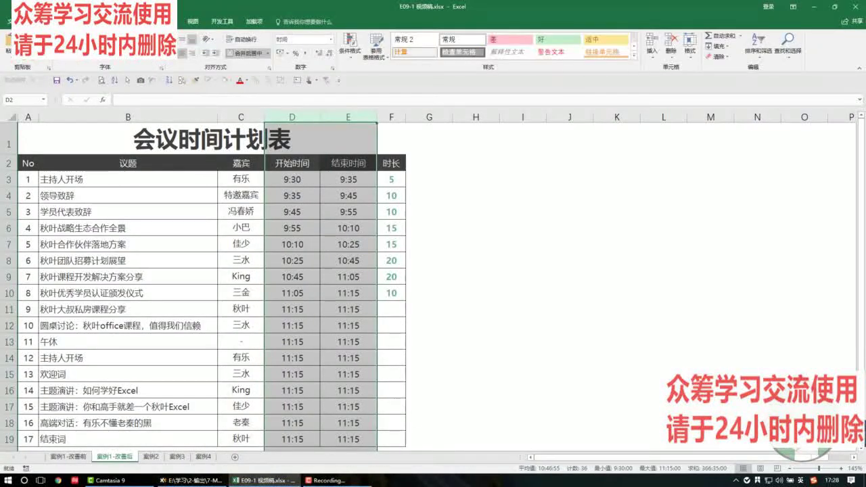
pyautogui.click(330, 40)
pyautogui.click(304, 50)
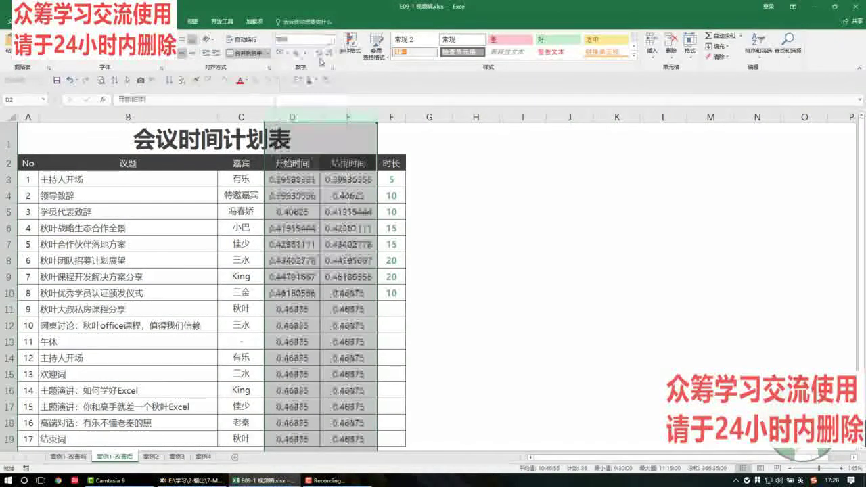
pyautogui.click(347, 212)
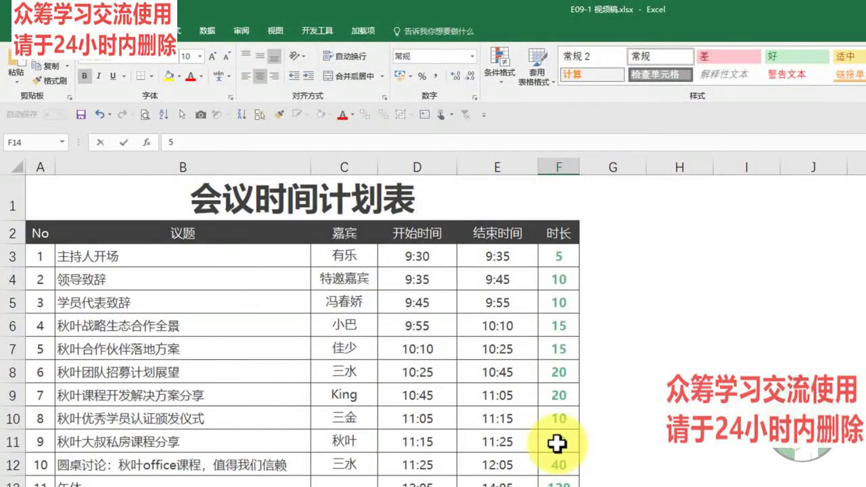
# Step: Enter a duration of 5 for agenda item 12, 主持人开场, in F14
pyautogui.press('Return')
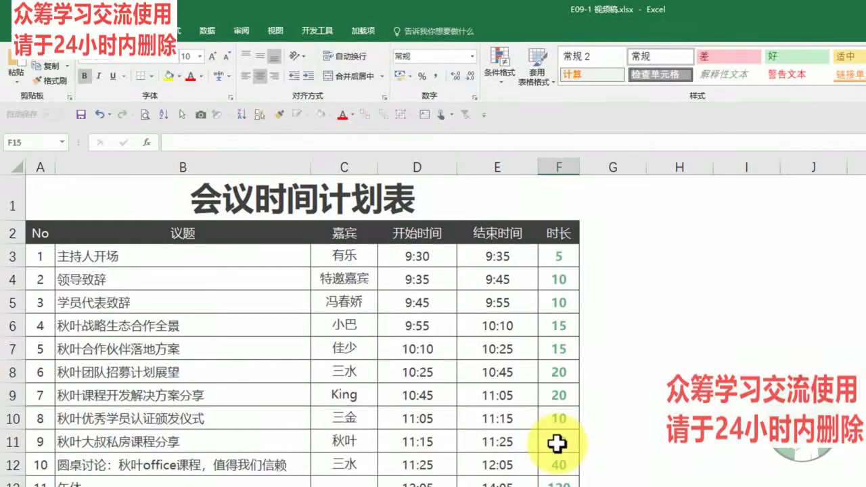
# Step: Examine how the formulas in E3, D4 and E4 derive each item's start and end times
pyautogui.click(437, 287)
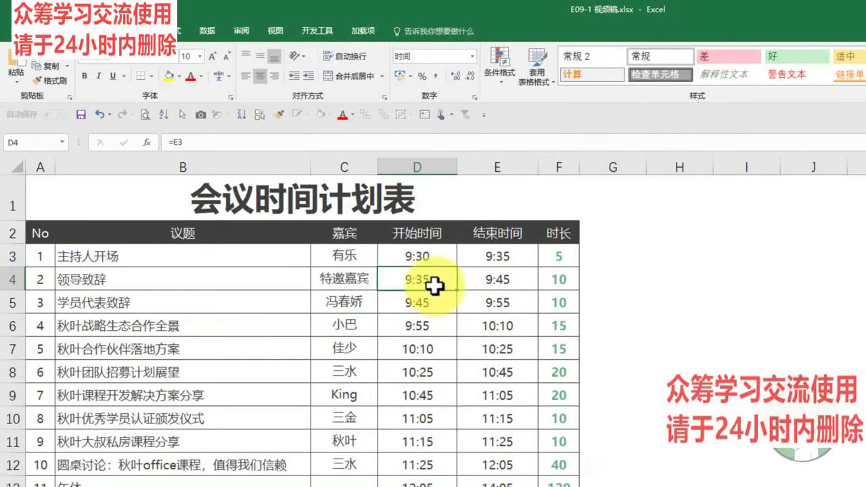
pyautogui.doubleClick(513, 255)
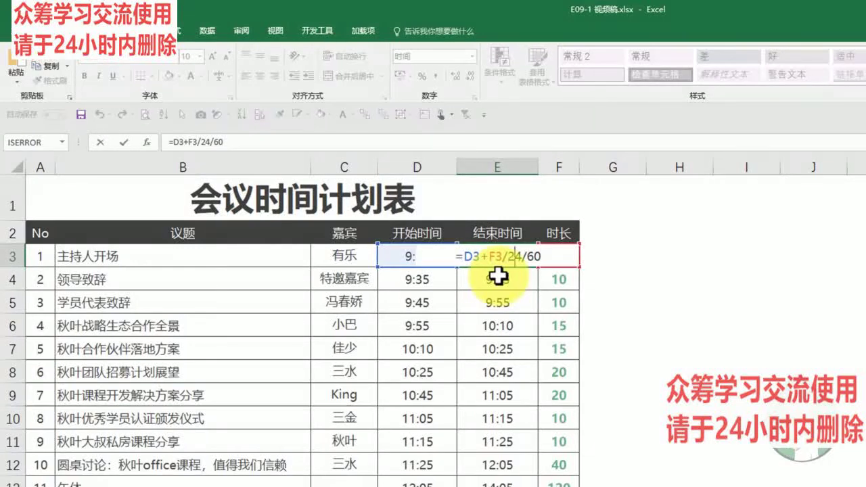
pyautogui.press('Return')
pyautogui.click(433, 279)
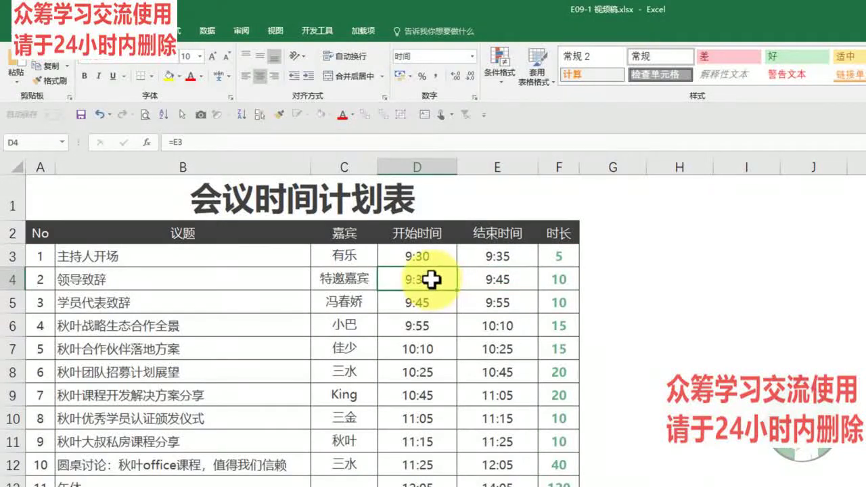
pyautogui.doubleClick(440, 285)
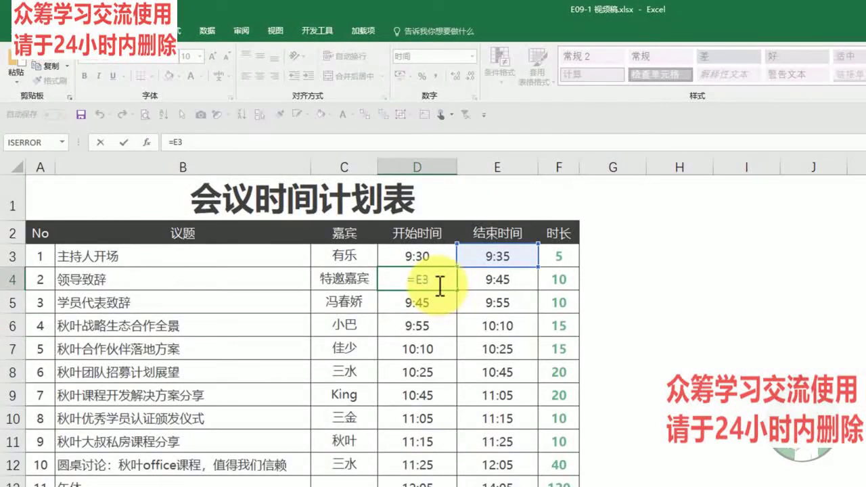
pyautogui.press('Return')
pyautogui.doubleClick(497, 280)
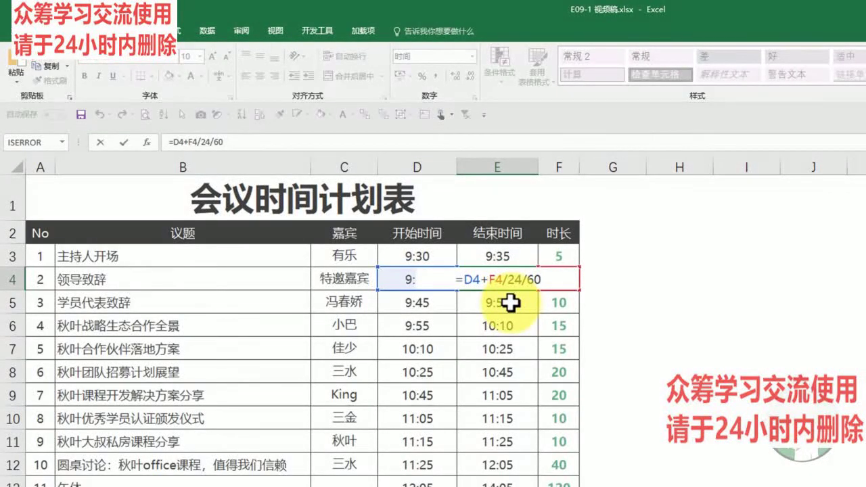
pyautogui.press('Return')
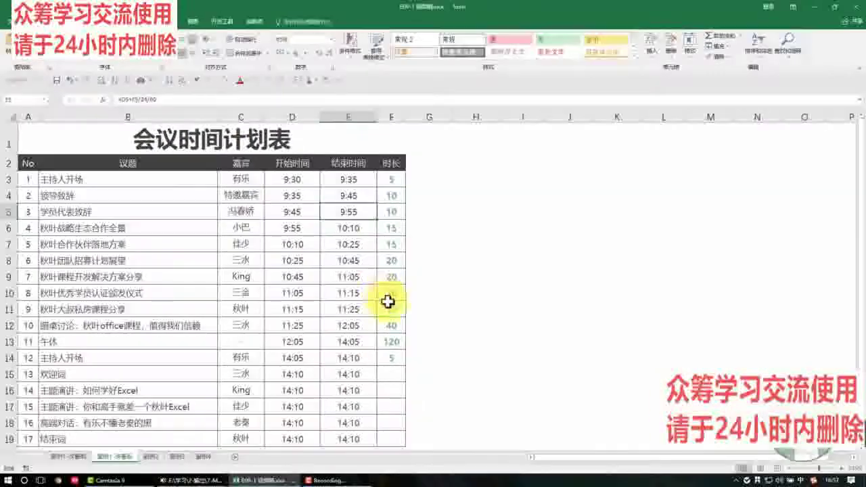
# Step: Enter a duration of 5 for agenda item 13, 欢迎词, in F15
pyautogui.click(392, 375)
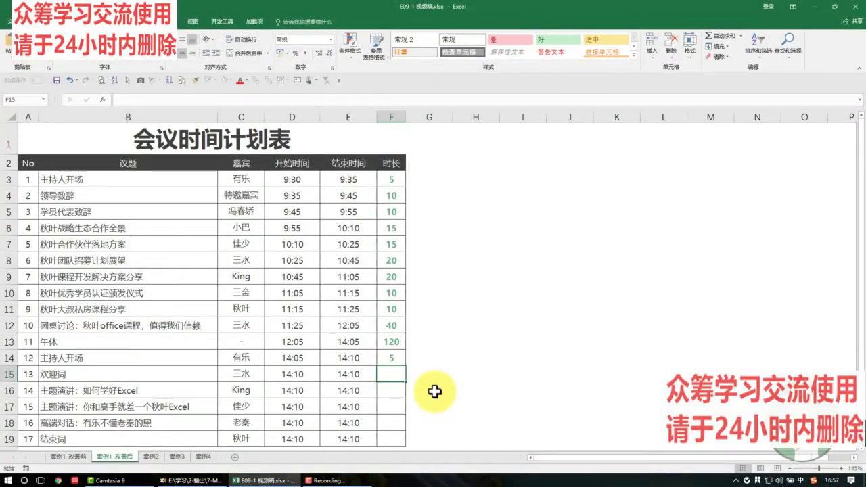
pyautogui.write('5')
pyautogui.press('Return')
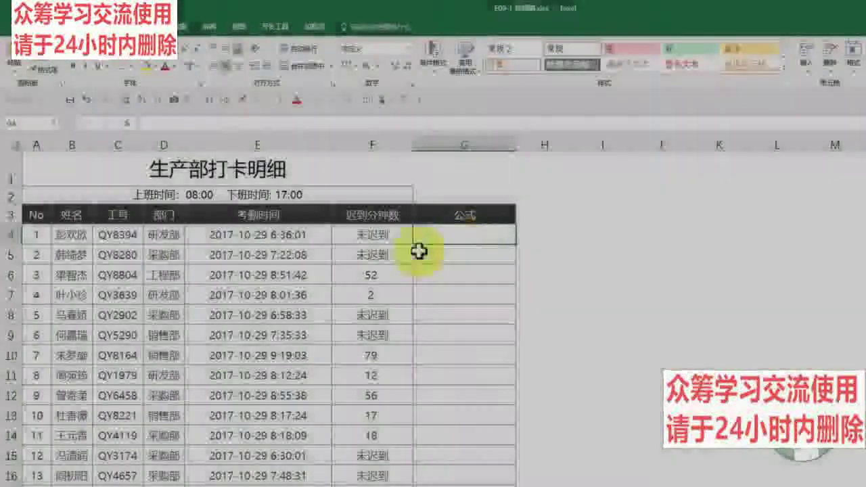
# Step: Examine the 考勤时间 entries and the 迟到分钟数 results in the first rows of the 生产部打卡明细 table
pyautogui.click(291, 257)
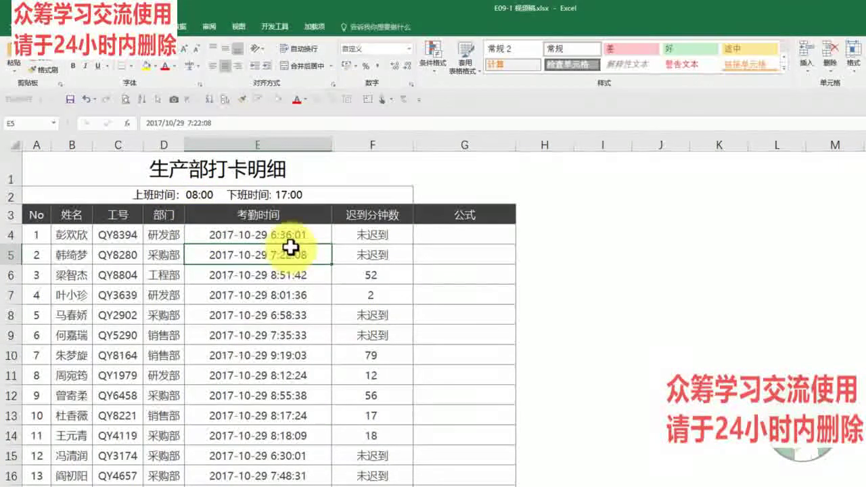
pyautogui.moveTo(293, 235); pyautogui.dragTo(295, 298)
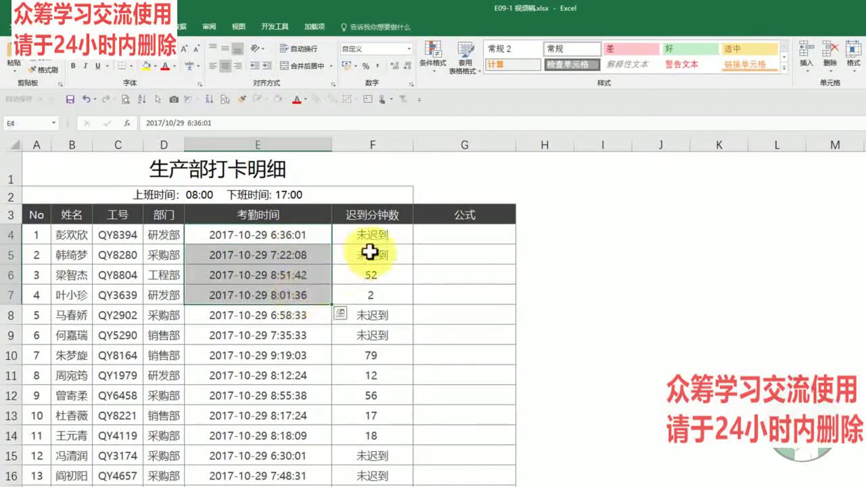
pyautogui.moveTo(369, 241); pyautogui.dragTo(384, 306)
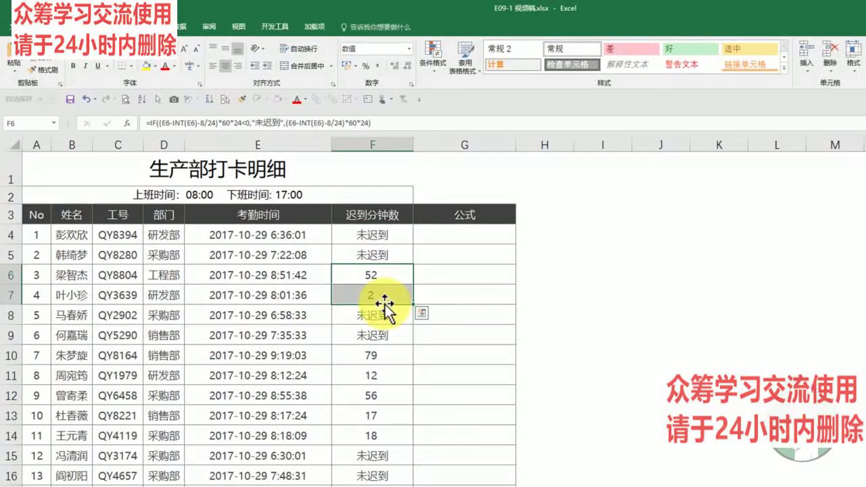
pyautogui.click(281, 235)
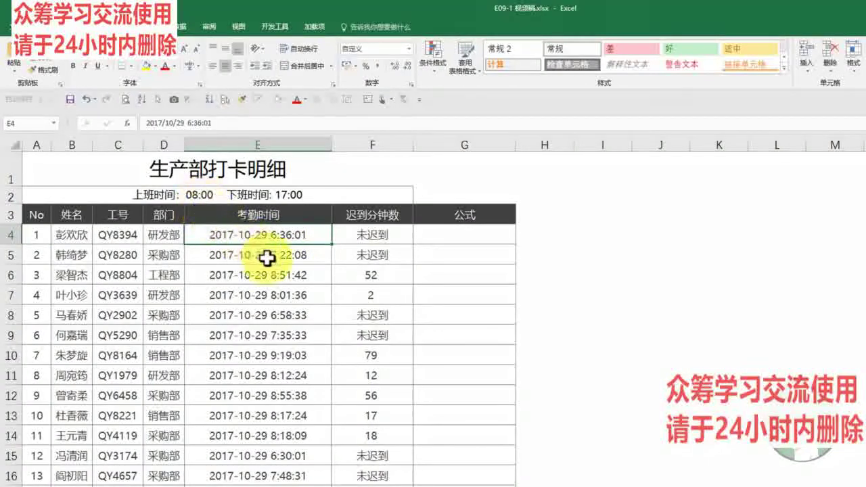
# Step: Enter the formula =E4-8/24 in the first cell of the 公式 column, G4
pyautogui.click(463, 250)
pyautogui.doubleClick(462, 251)
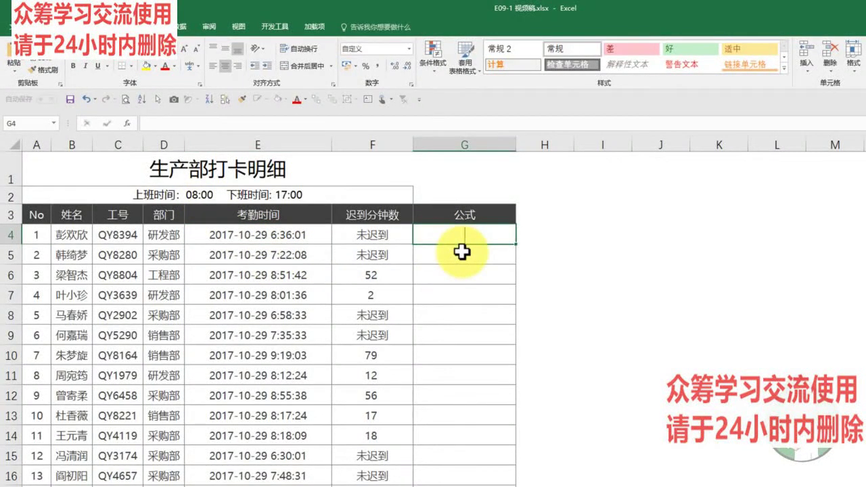
pyautogui.write('=')
pyautogui.click(312, 234)
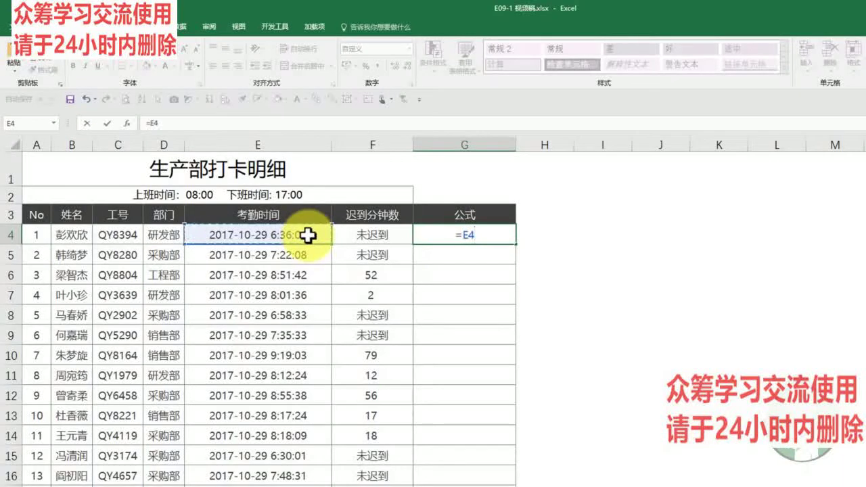
pyautogui.write('-')
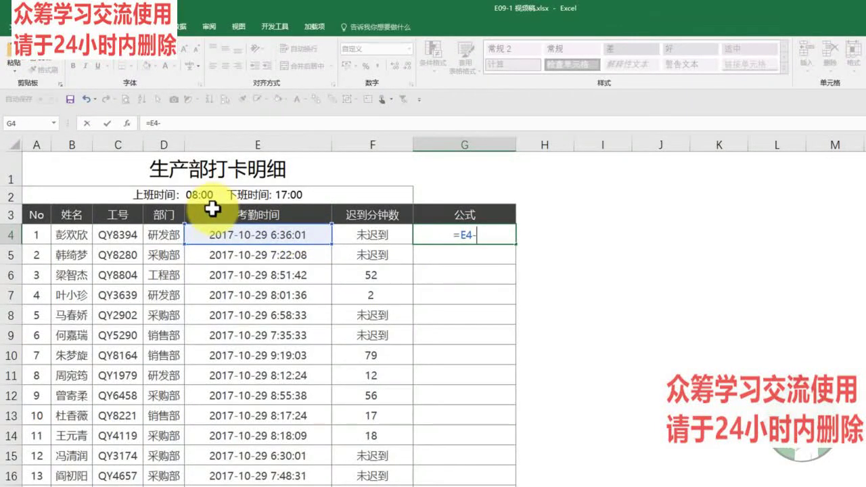
pyautogui.write('8')
pyautogui.write('/24')
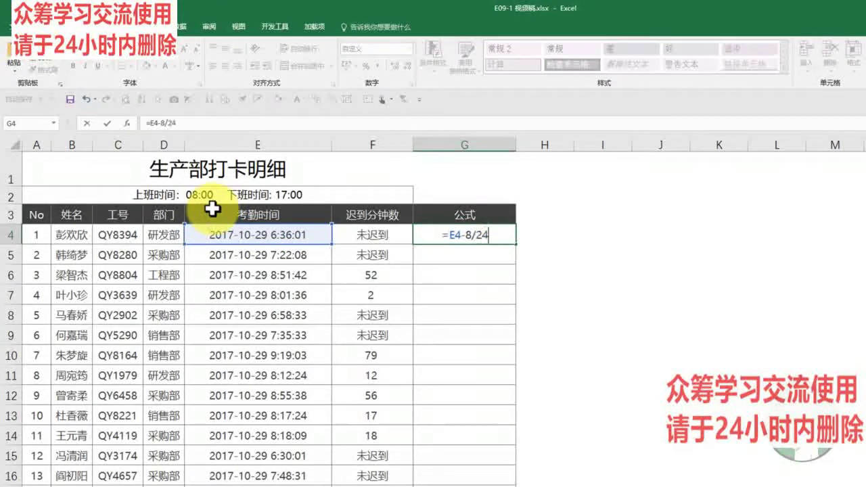
pyautogui.press('Return')
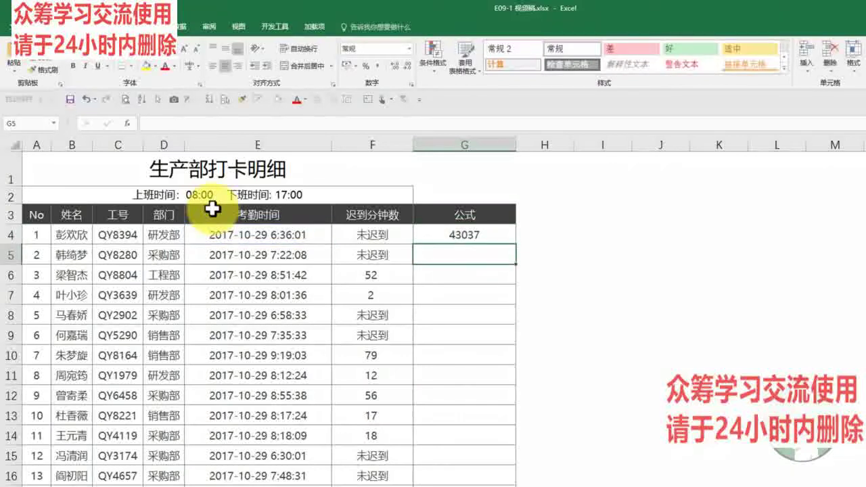
# Step: Replace the formula in G4 with =INT(E4) to extract the date part of the attendance time
pyautogui.click(493, 236)
pyautogui.hotkey('ctrl', 'c')
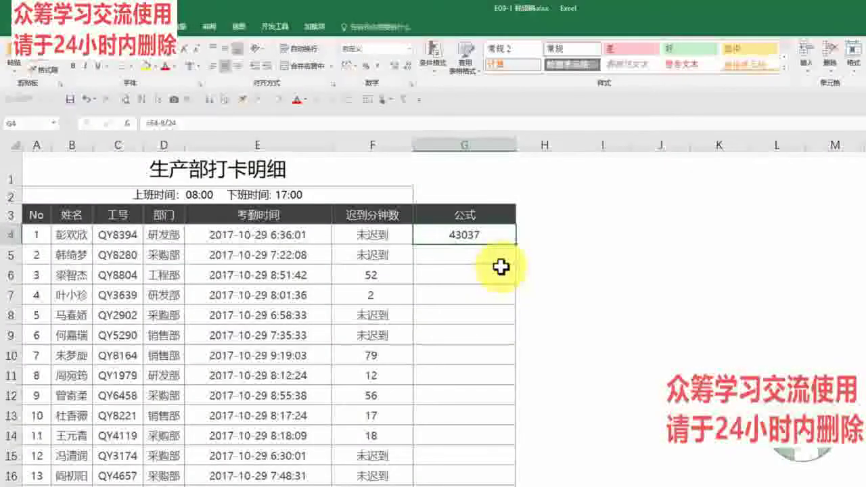
pyautogui.press('F2')
pyautogui.write('=')
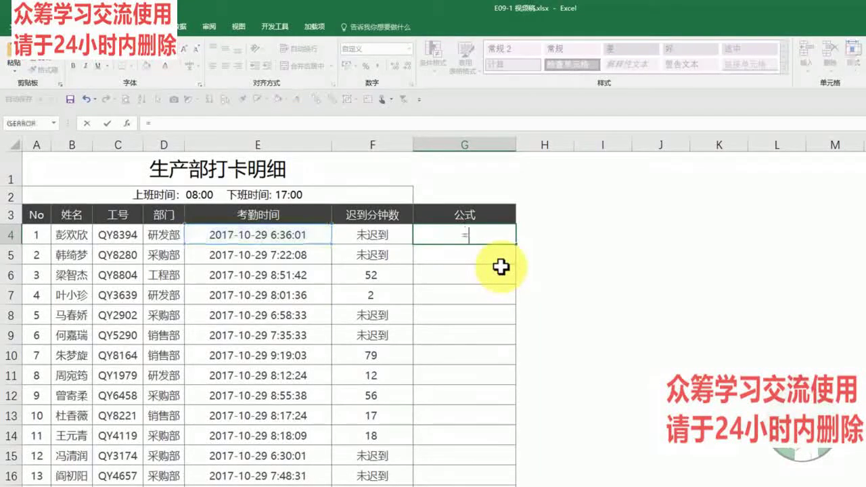
pyautogui.write('int(')
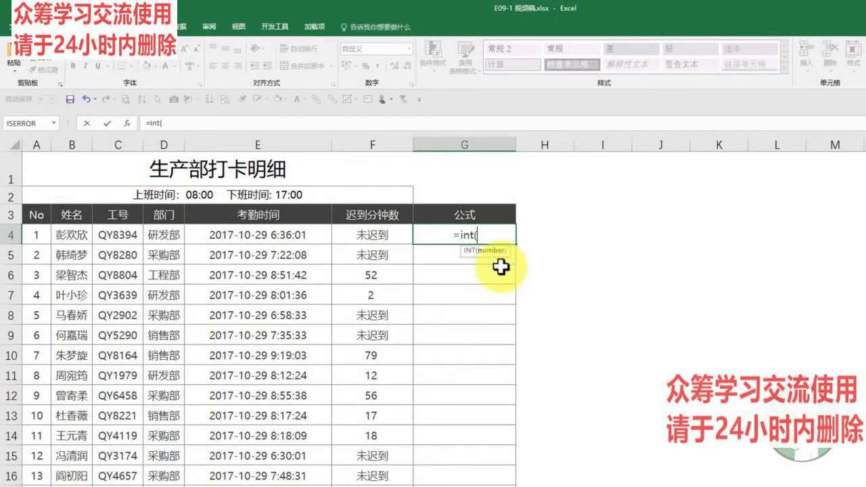
pyautogui.click(303, 240)
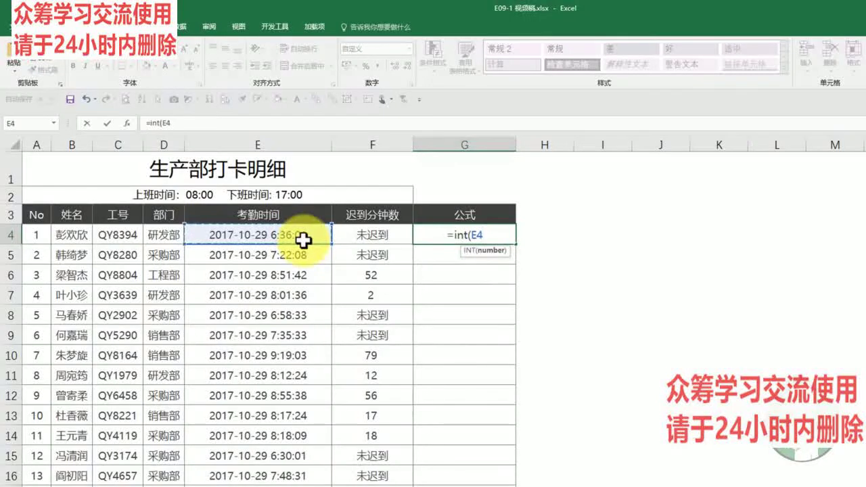
pyautogui.press('Return')
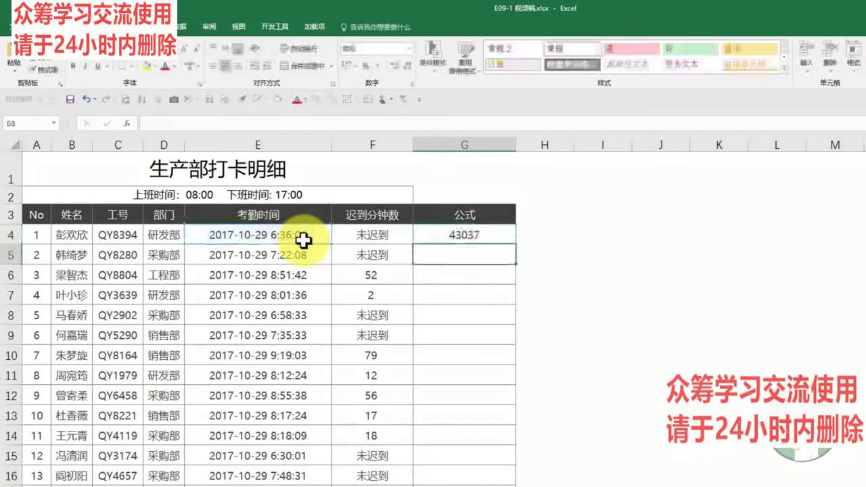
# Step: Set G4 to the General format and re-enter its formula so the result displays as a date and time
pyautogui.click(436, 232)
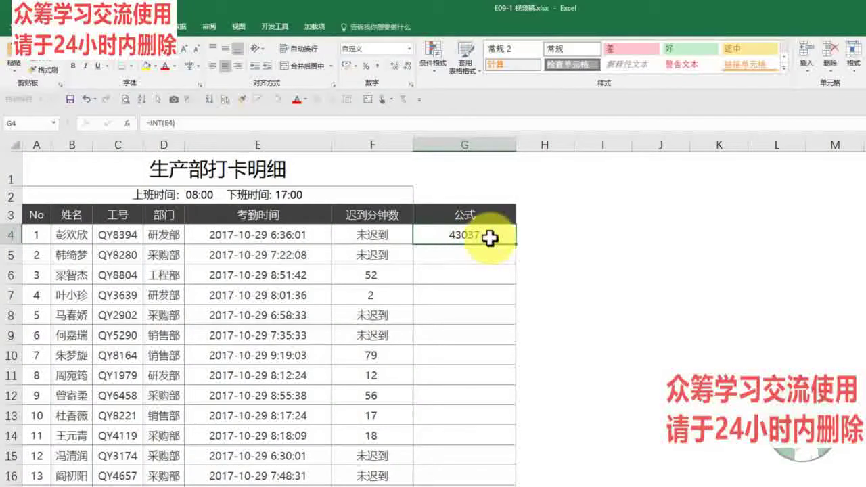
pyautogui.click(410, 57)
pyautogui.click(494, 232)
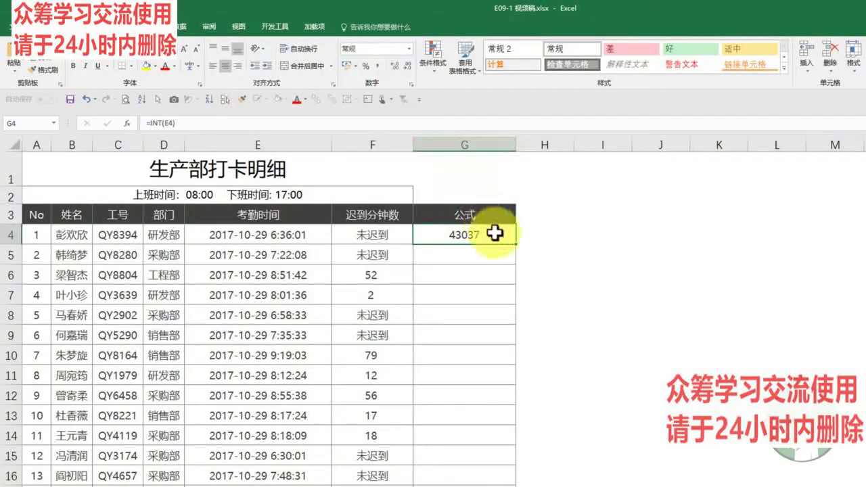
pyautogui.doubleClick(497, 234)
pyautogui.hotkey('ctrl', 'Return')
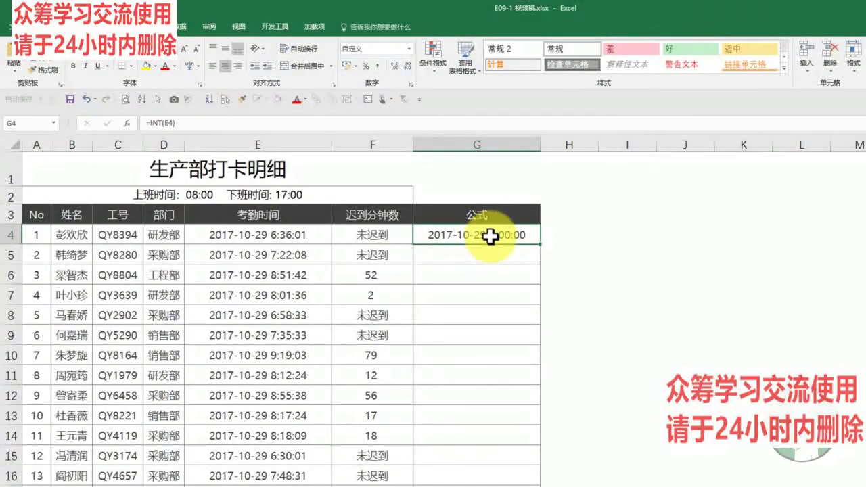
# Step: Change the formula in G4 to =E4-INT(E4) to extract the time part of the attendance timestamp
pyautogui.doubleClick(490, 235)
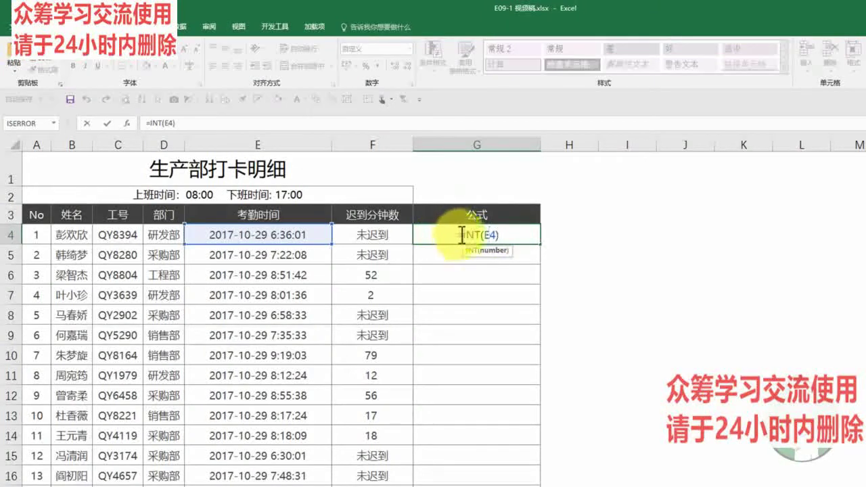
pyautogui.click(463, 235)
pyautogui.click(263, 235)
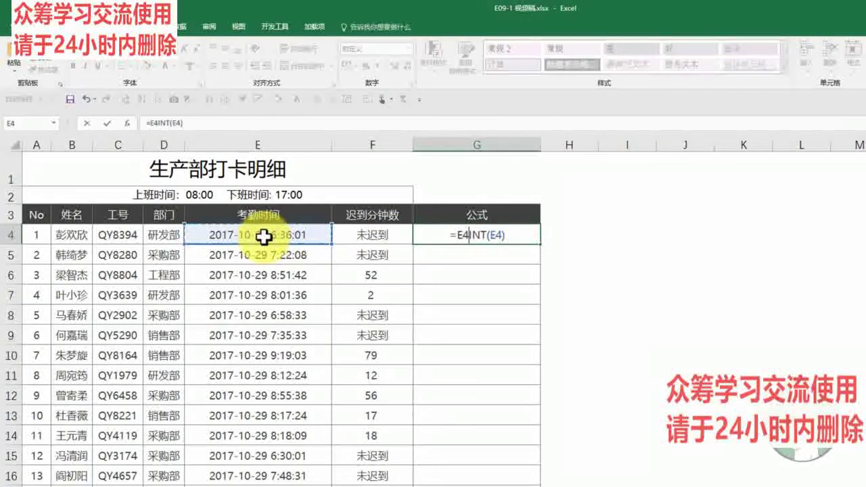
pyautogui.write('-')
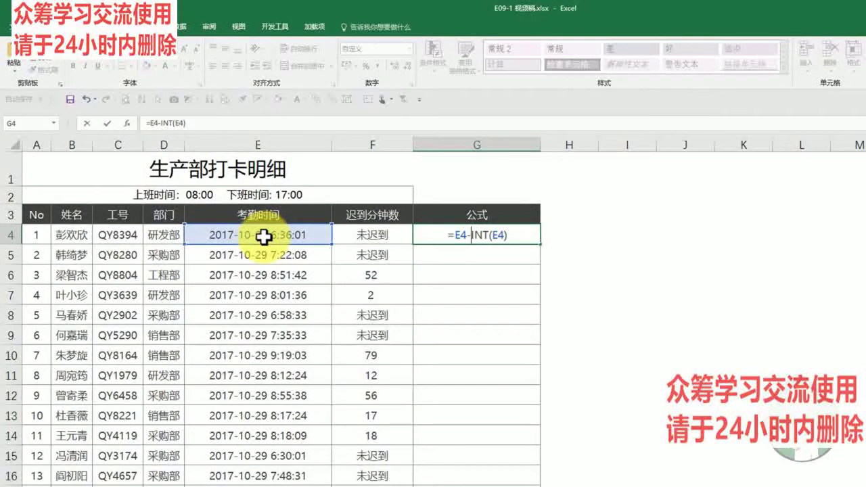
pyautogui.press('Return')
# Step: Set cell G4 to the General (常规) number format to show the time part as a decimal
pyautogui.click(465, 235)
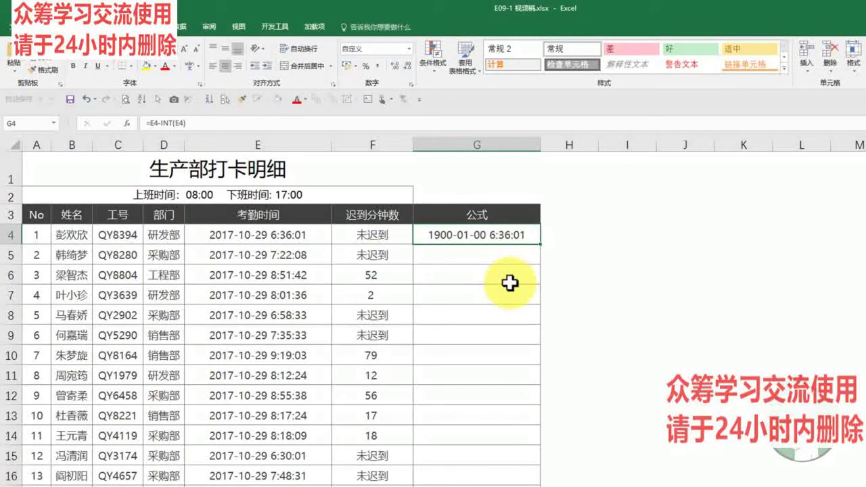
pyautogui.click(409, 48)
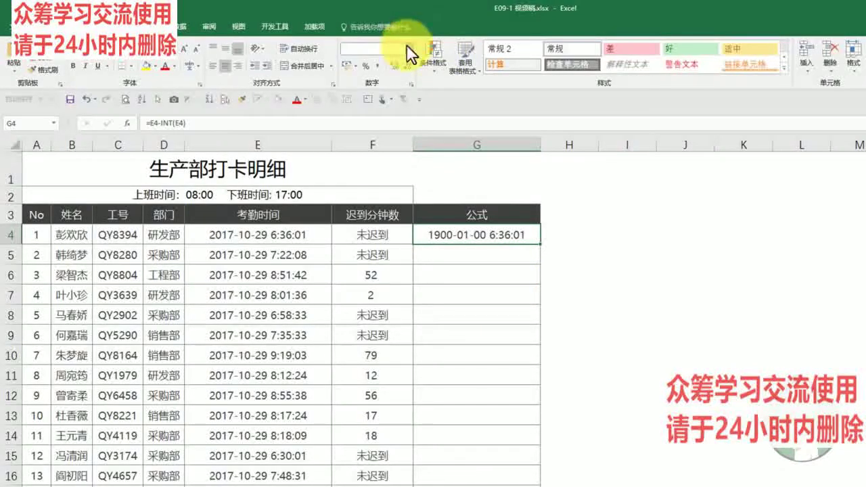
pyautogui.click(390, 66)
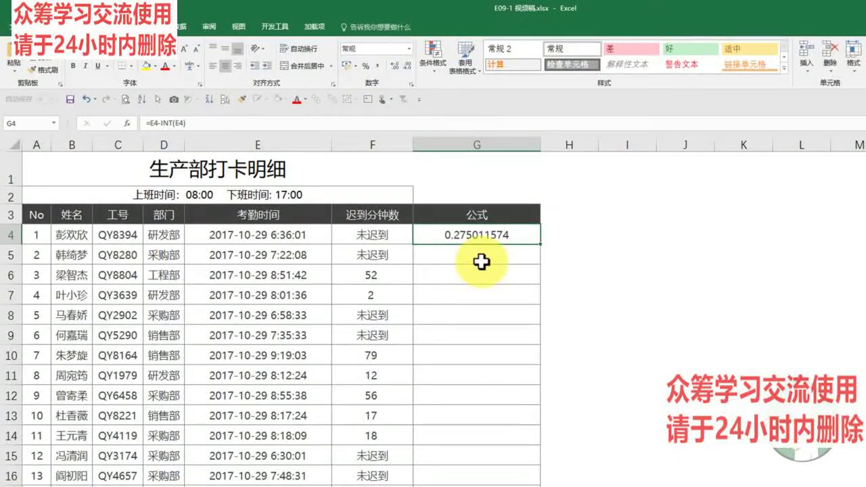
# Step: Extend the formula in G4 to =E4-INT(E4)-8/24 to subtract the 08:00 start time
pyautogui.doubleClick(519, 234)
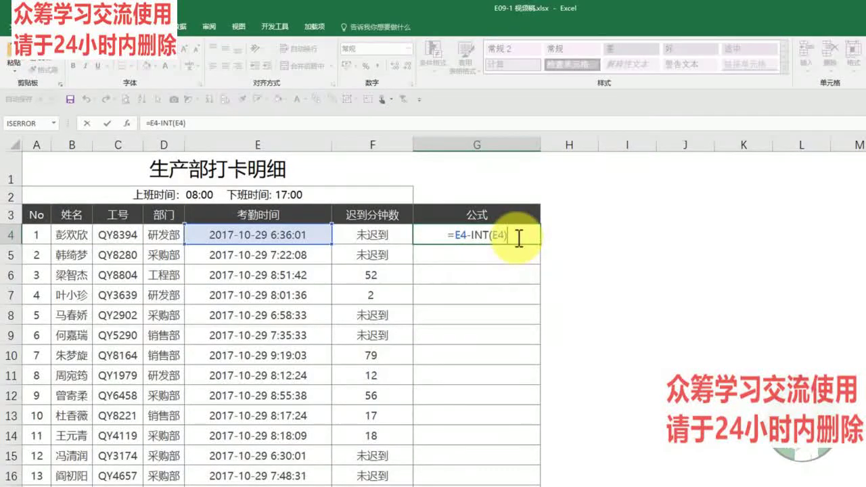
pyautogui.write('-8')
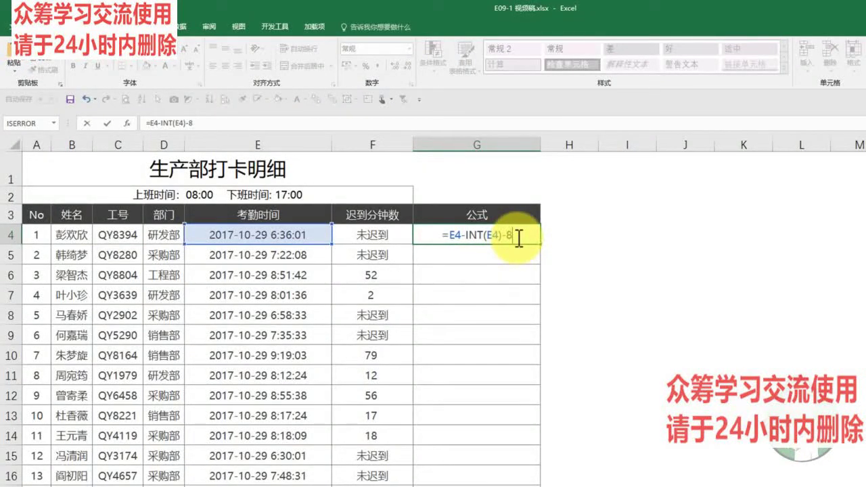
pyautogui.write('/24')
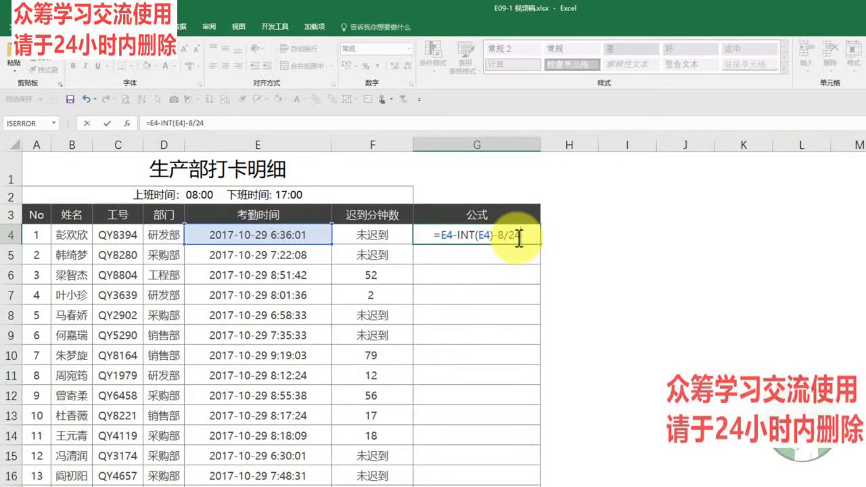
pyautogui.hotkey('ctrl', 'Return')
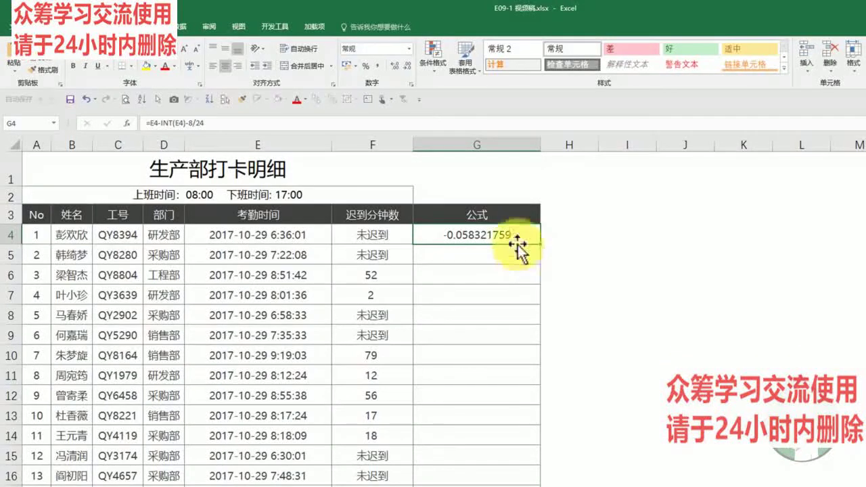
# Step: Convert the G4 formula to minutes as =(E4-INT(E4)-8/24)*24*60 and fill it down the 公式 column
pyautogui.doubleClick(527, 235)
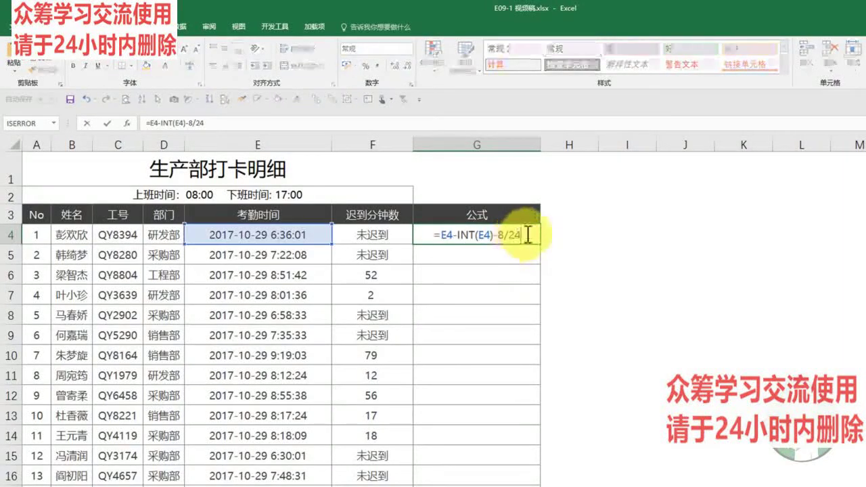
pyautogui.click(441, 235)
pyautogui.write('(')
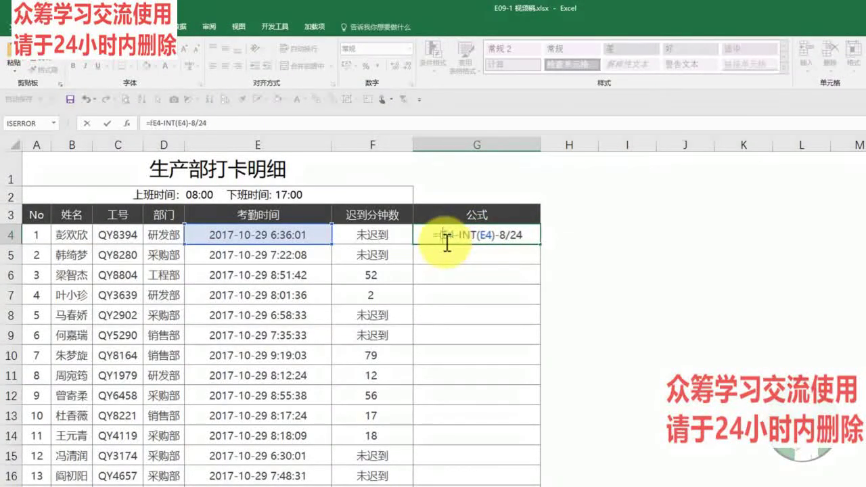
pyautogui.click(530, 235)
pyautogui.write(')*24')
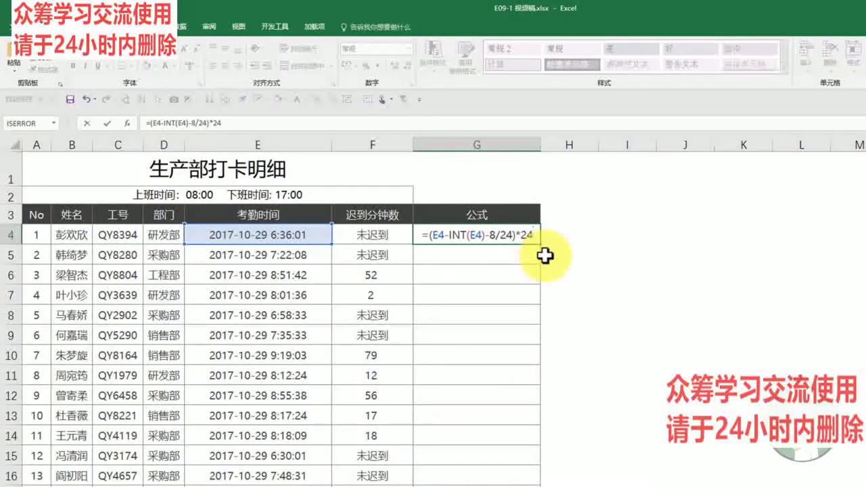
pyautogui.write('*60')
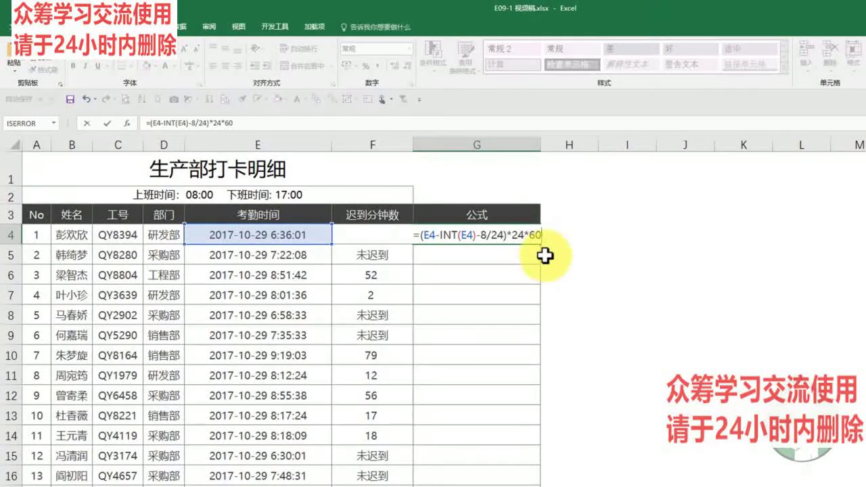
pyautogui.press('Return')
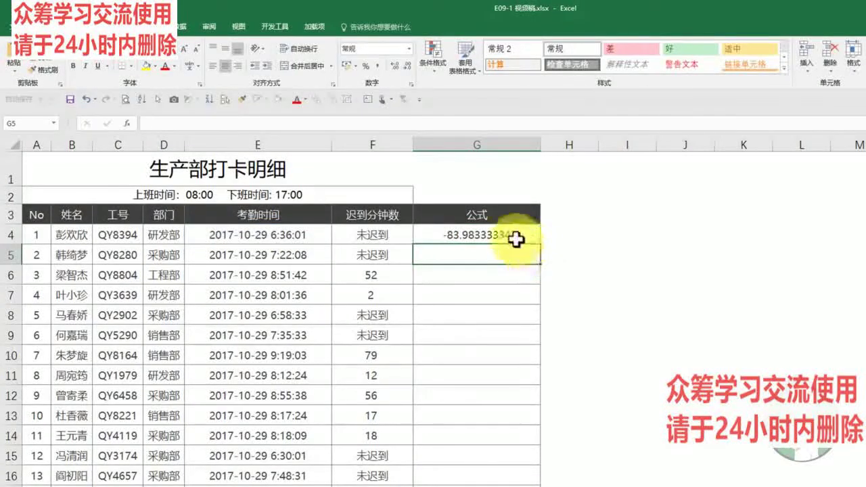
pyautogui.click(516, 238)
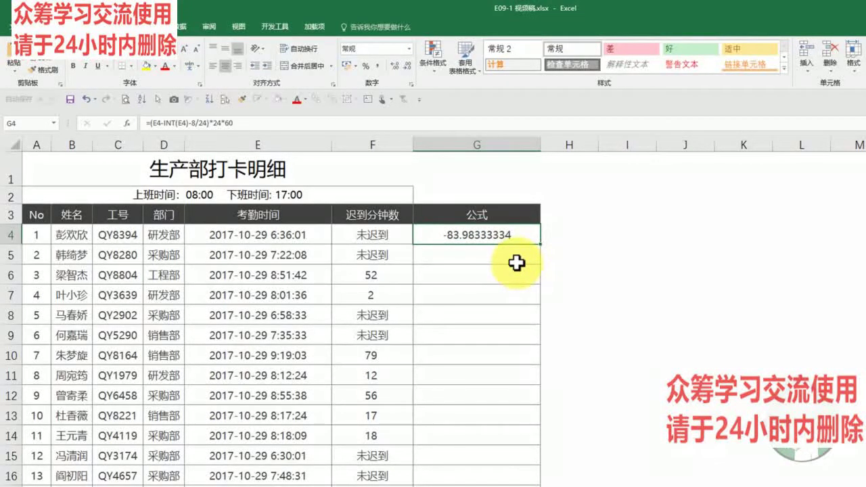
pyautogui.doubleClick(540, 244)
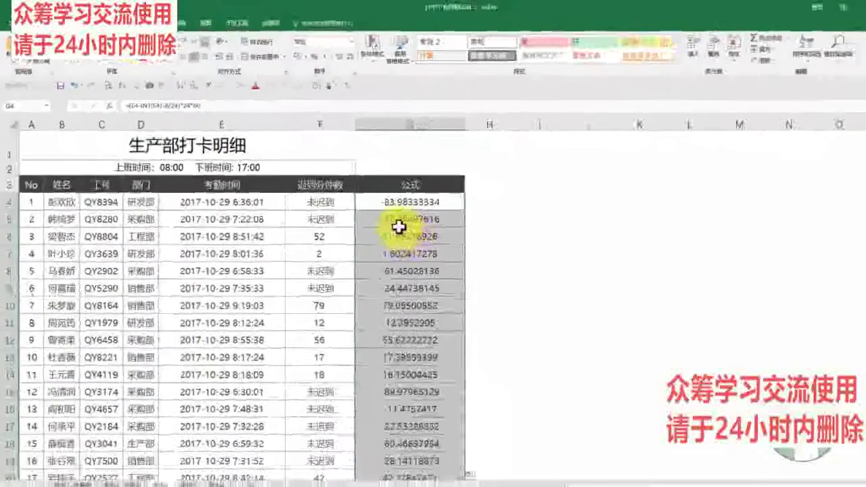
# Step: Format the filled 公式 column cells as Number (数值) with 0 decimal places
pyautogui.rightClick(465, 256)
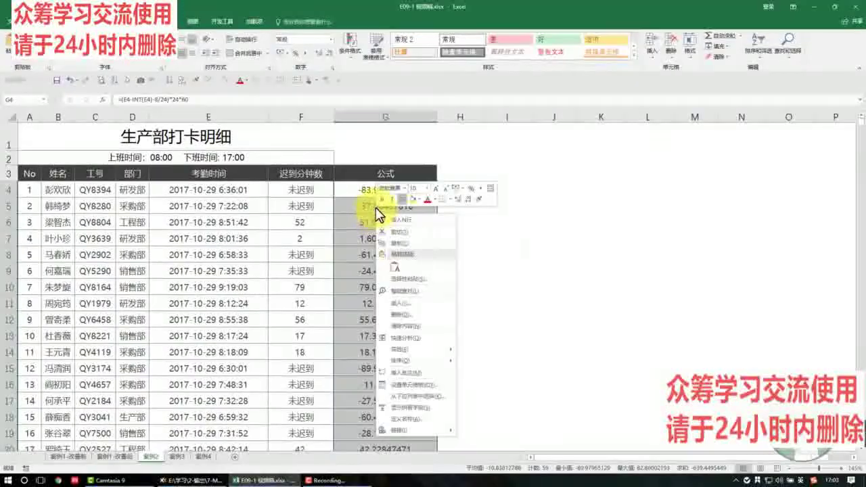
pyautogui.click(410, 385)
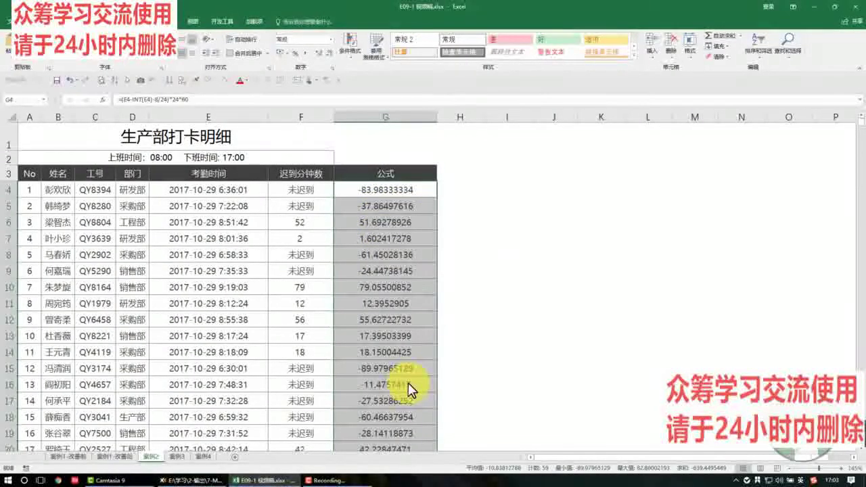
pyautogui.click(291, 259)
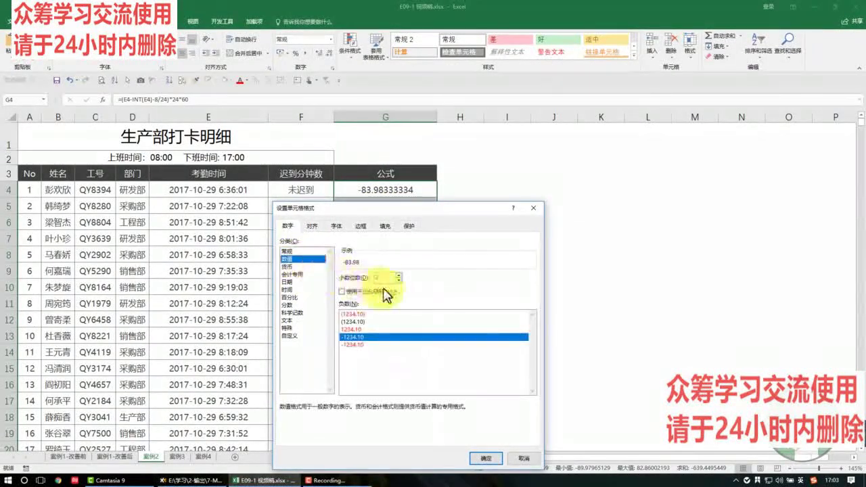
pyautogui.click(399, 281)
pyautogui.click(399, 280)
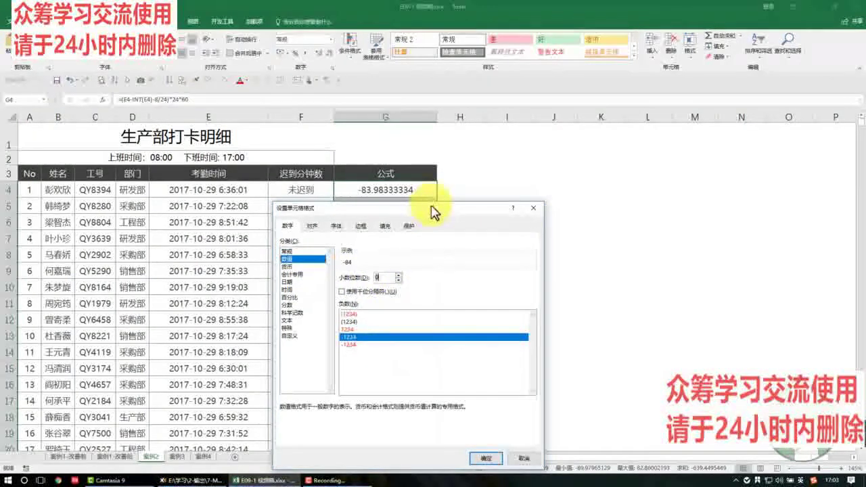
pyautogui.click(486, 458)
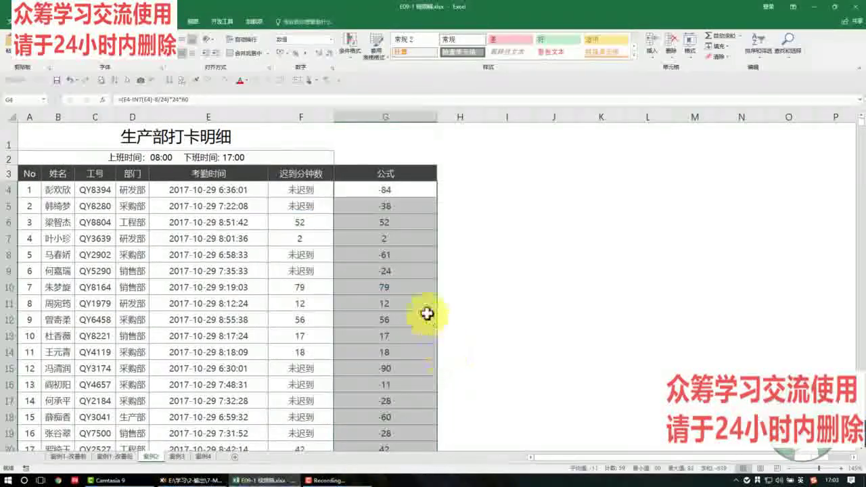
# Step: Compare the 迟到分钟数 values with the 公式 results and examine the IF formula in F4
pyautogui.click(400, 228)
pyautogui.moveTo(325, 226); pyautogui.dragTo(359, 234)
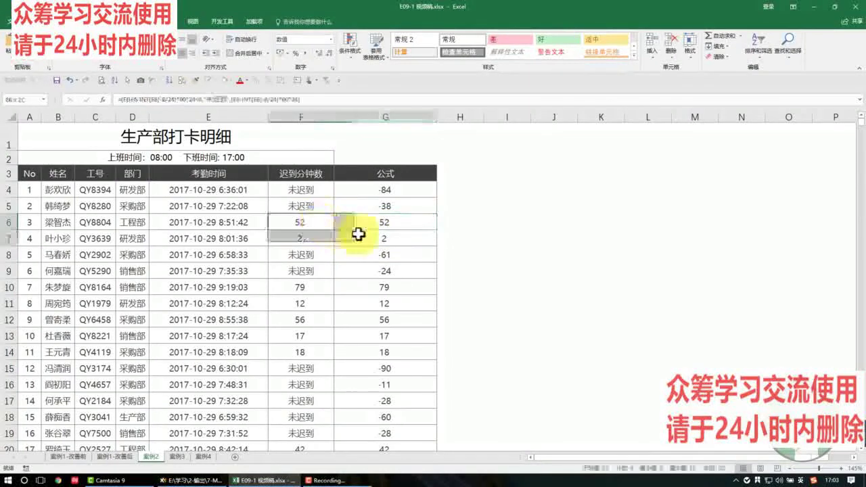
pyautogui.click(296, 286)
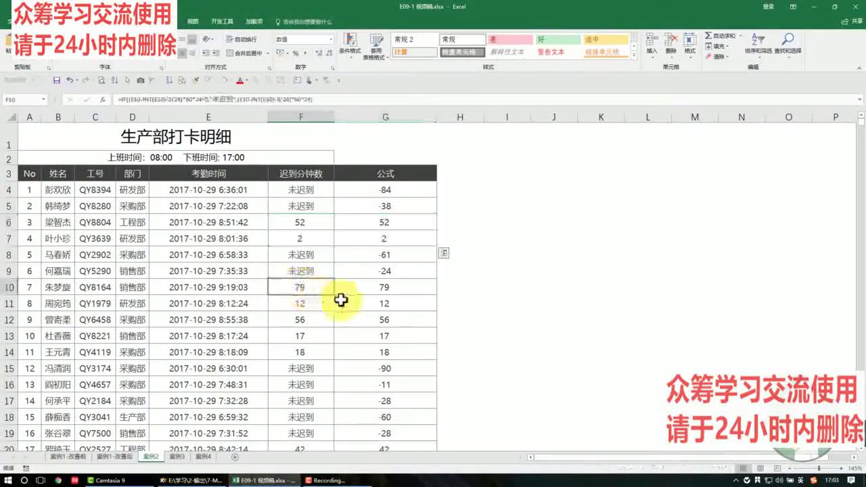
pyautogui.moveTo(341, 300); pyautogui.dragTo(368, 345)
pyautogui.click(401, 192)
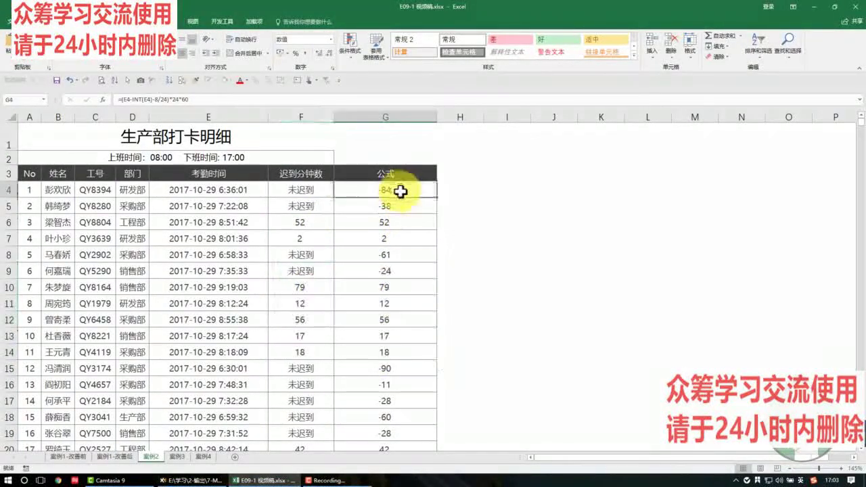
pyautogui.click(306, 189)
pyautogui.doubleClick(314, 192)
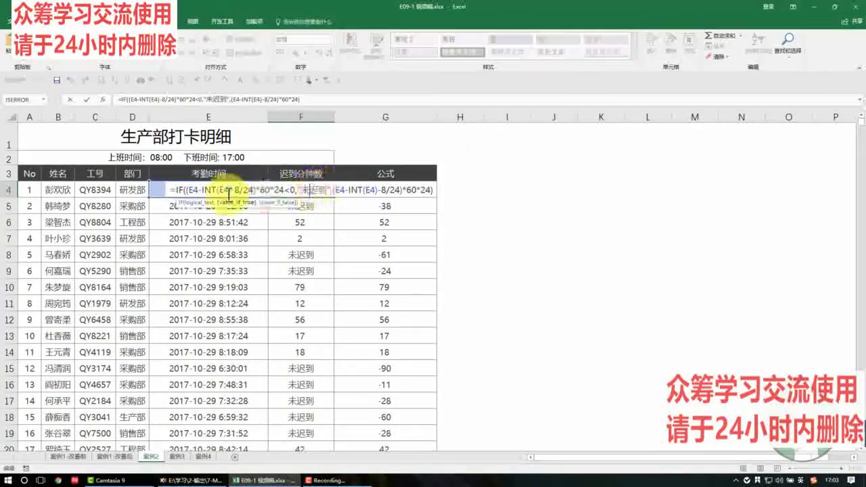
pyautogui.moveTo(178, 190); pyautogui.dragTo(310, 200)
pyautogui.press('Escape')
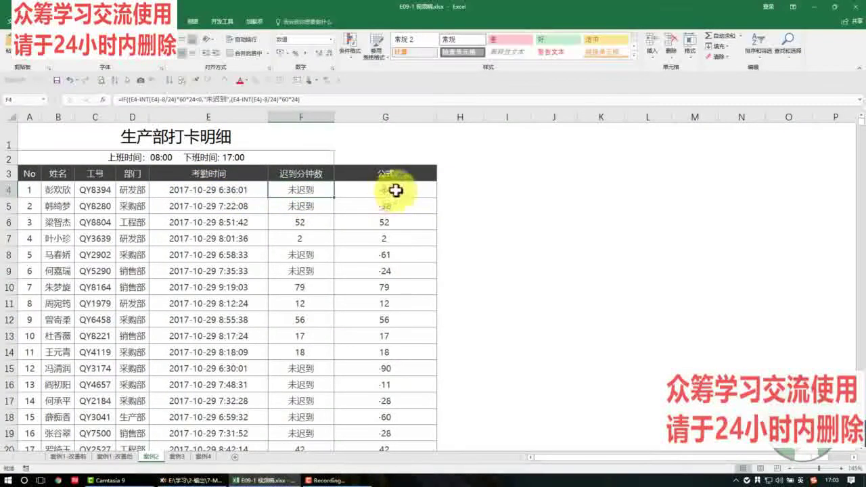
# Step: Reuse the existing expression to change G4's formula to =IF((E4-INT(E4)-8/24)*24*60<0,"未迟到",(E4-INT(E4)-8/24)*24*60)
pyautogui.click(397, 189)
pyautogui.doubleClick(398, 189)
pyautogui.moveTo(192, 99); pyautogui.dragTo(123, 99)
pyautogui.hotkey('ctrl', 'c')
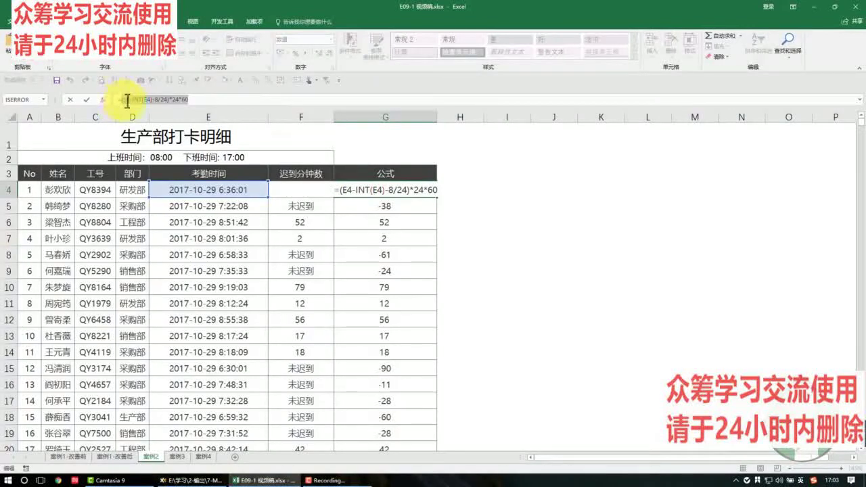
pyautogui.write('=if (')
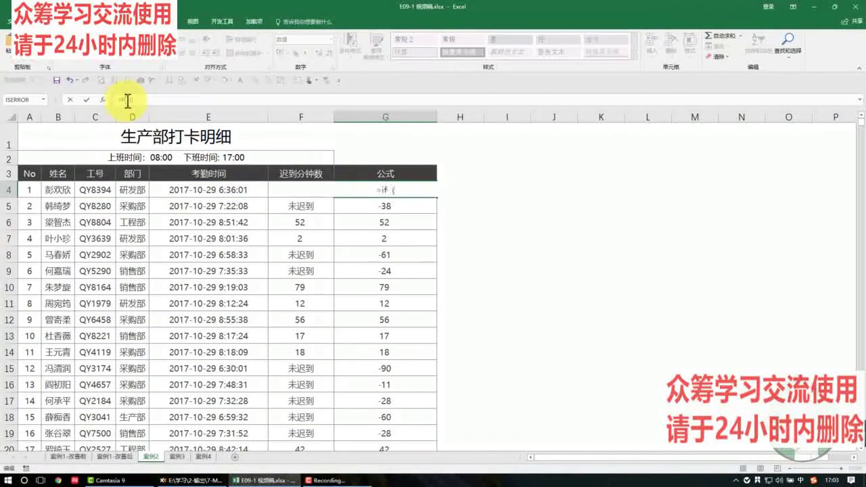
pyautogui.hotkey('ctrl', 'v')
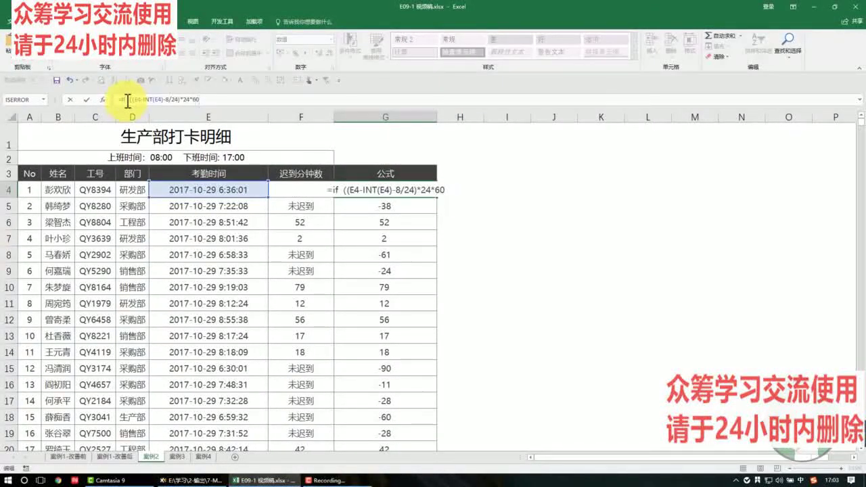
pyautogui.write('<0,')
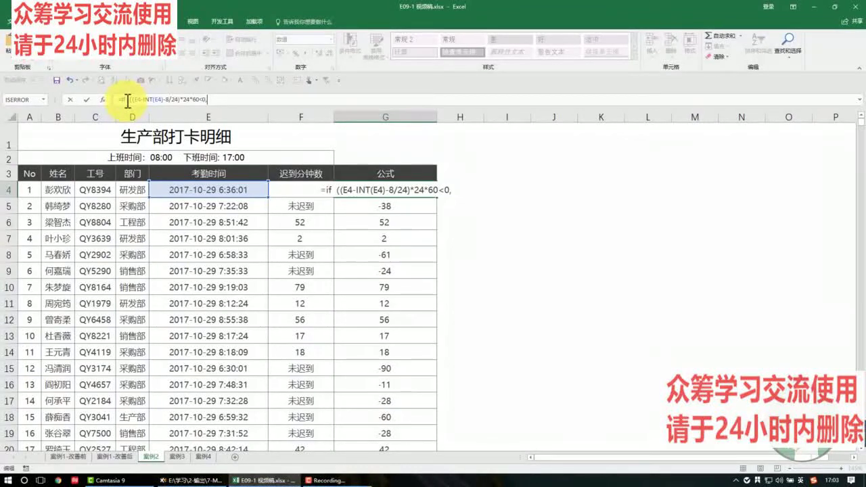
pyautogui.write('"未')
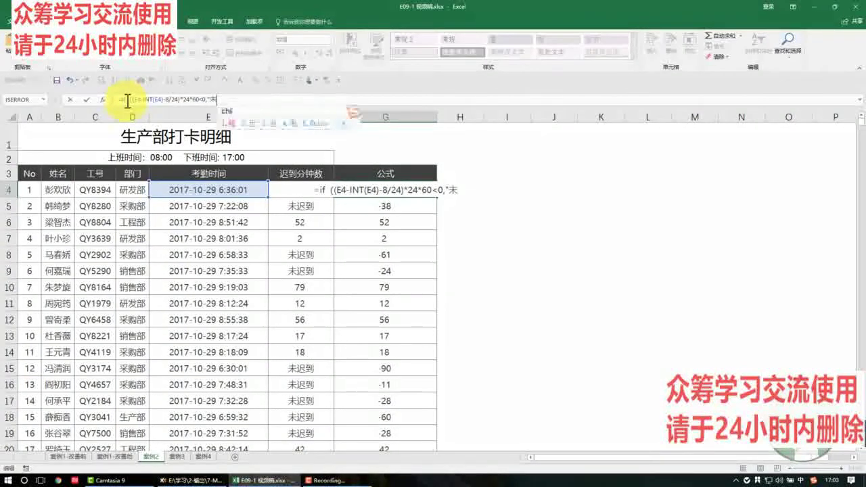
pyautogui.write('迟到"')
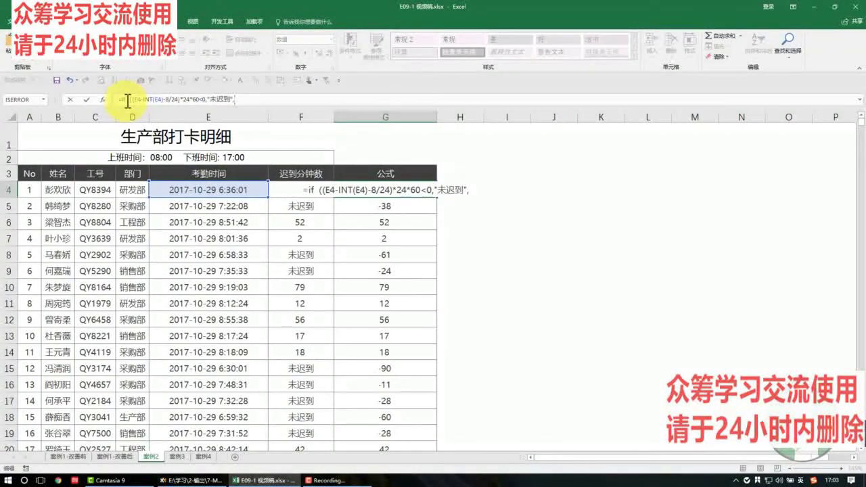
pyautogui.write(',')
pyautogui.hotkey('ctrl', 'v')
pyautogui.write(')')
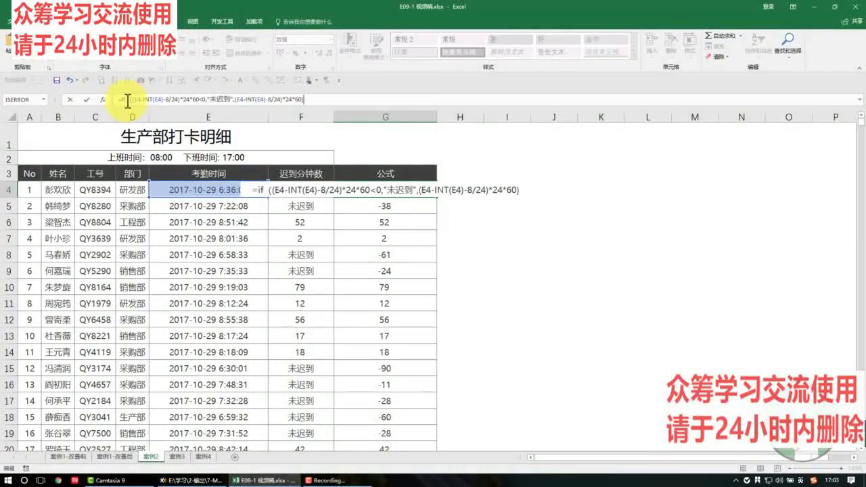
pyautogui.press('Return')
pyautogui.click(406, 190)
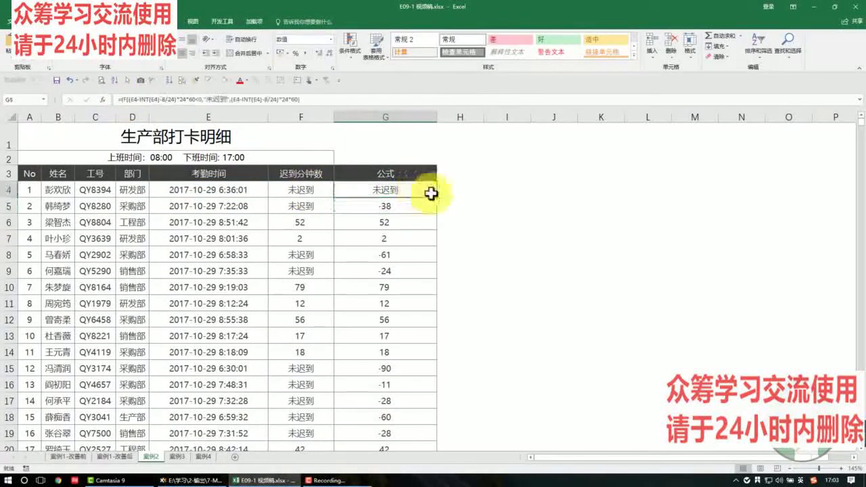
# Step: Fill the G4 IF formula down the 公式 column
pyautogui.doubleClick(440, 199)
pyautogui.click(424, 223)
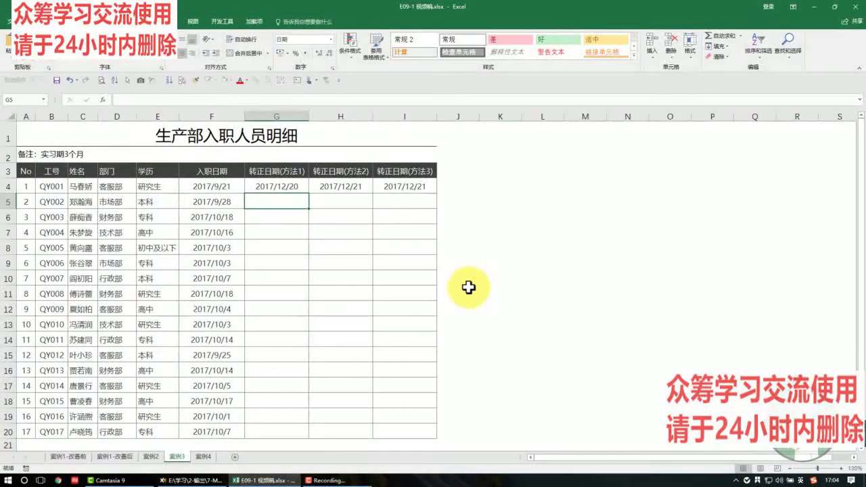
# Step: Examine the probation note, the 入职日期 values and the 转正日期(方法1) column on the 案例3 sheet
pyautogui.click(204, 228)
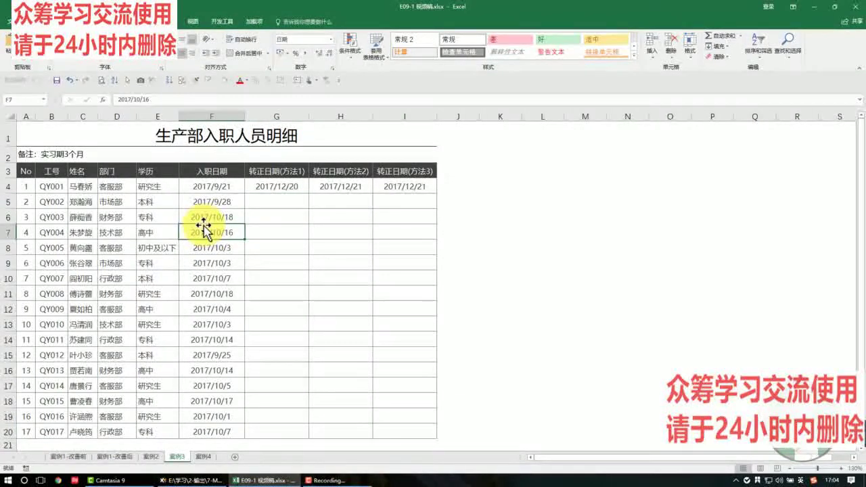
pyautogui.click(68, 152)
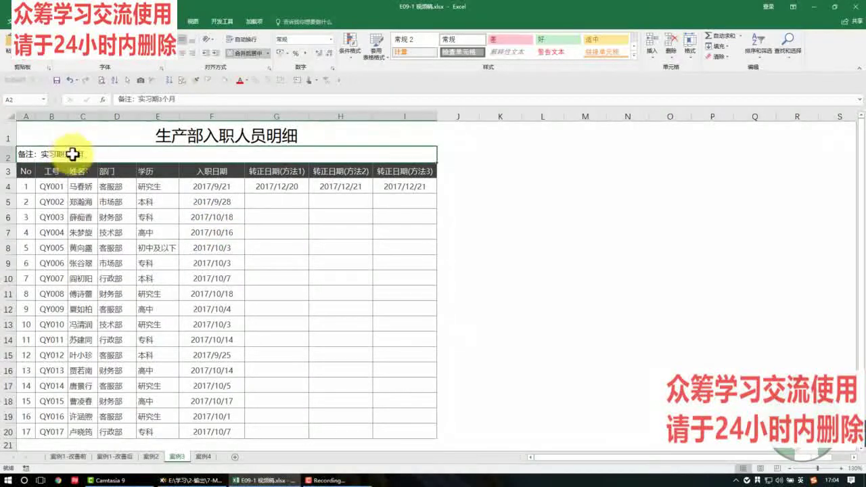
pyautogui.moveTo(207, 189); pyautogui.dragTo(216, 203)
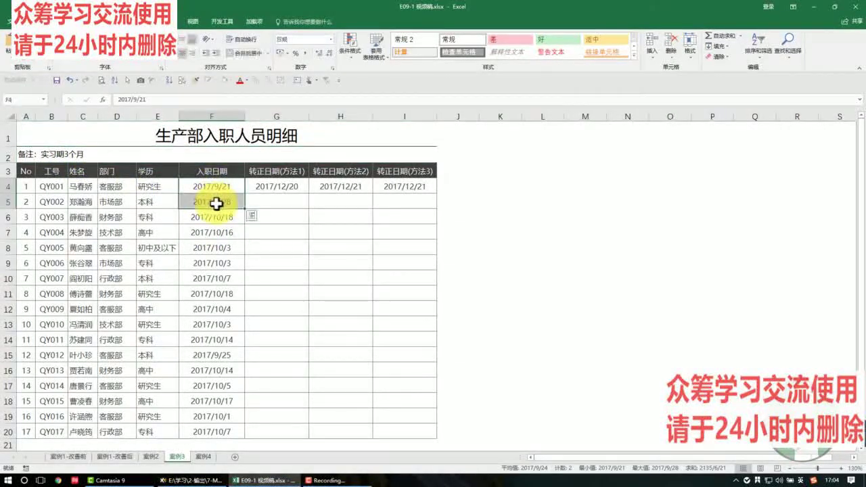
pyautogui.click(289, 185)
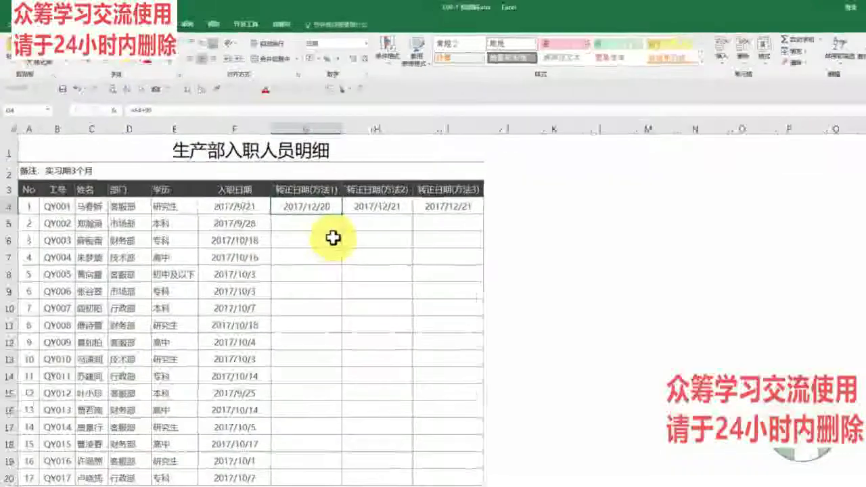
pyautogui.click(334, 238)
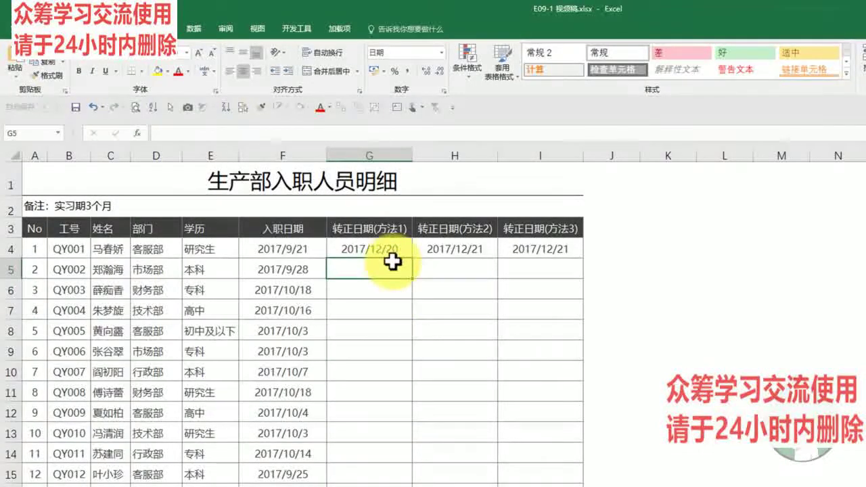
pyautogui.click(394, 230)
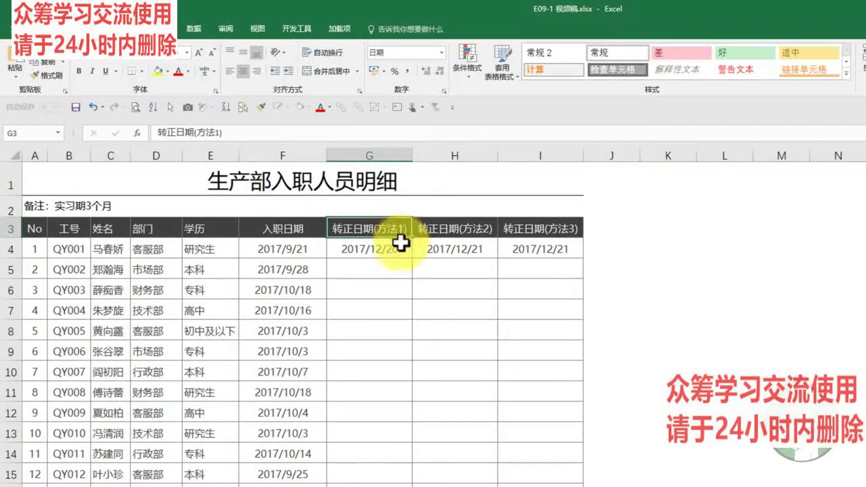
# Step: Enter =F4+90 in G4 and fill it down the 转正日期(方法1) column
pyautogui.click(396, 251)
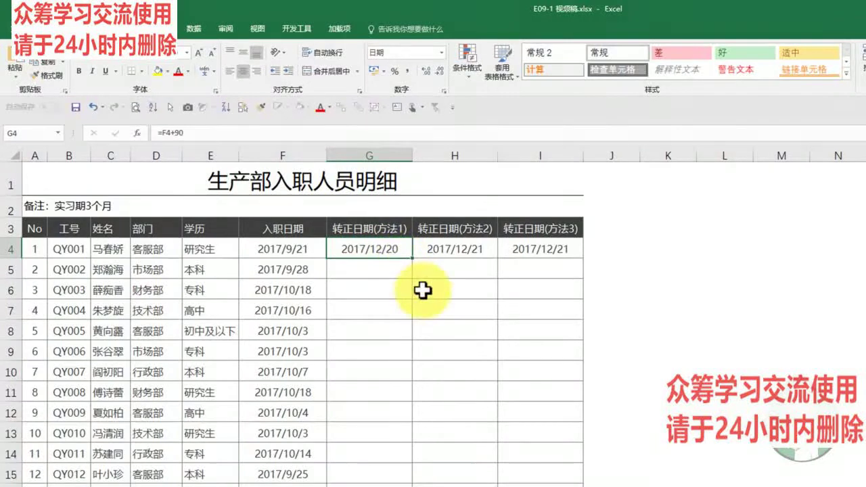
pyautogui.write('=')
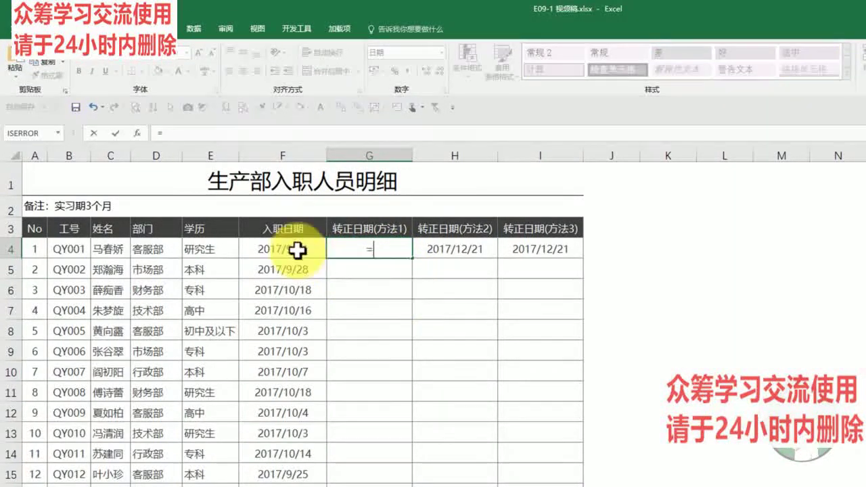
pyautogui.click(299, 250)
pyautogui.write('+')
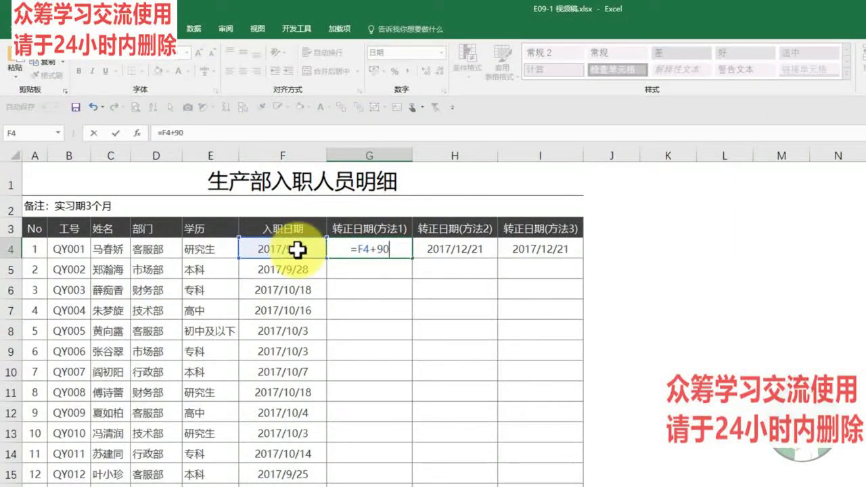
pyautogui.write('90')
pyautogui.press('Return')
pyautogui.click(395, 250)
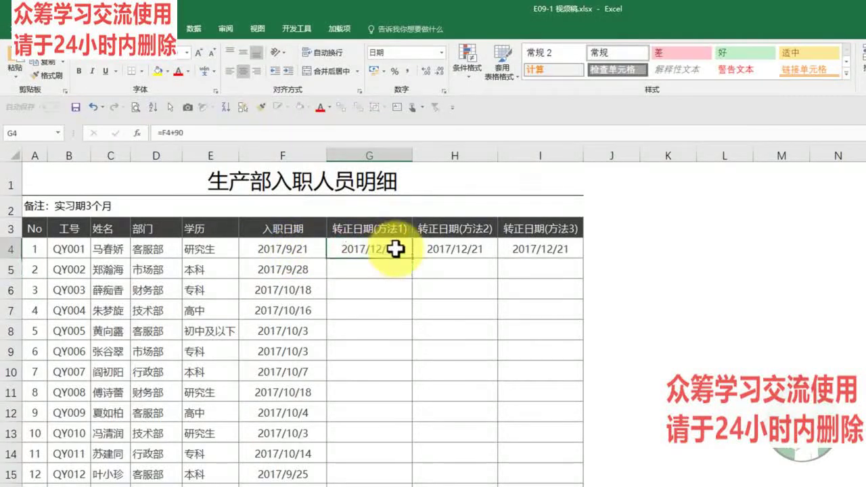
pyautogui.moveTo(412, 257); pyautogui.dragTo(413, 259)
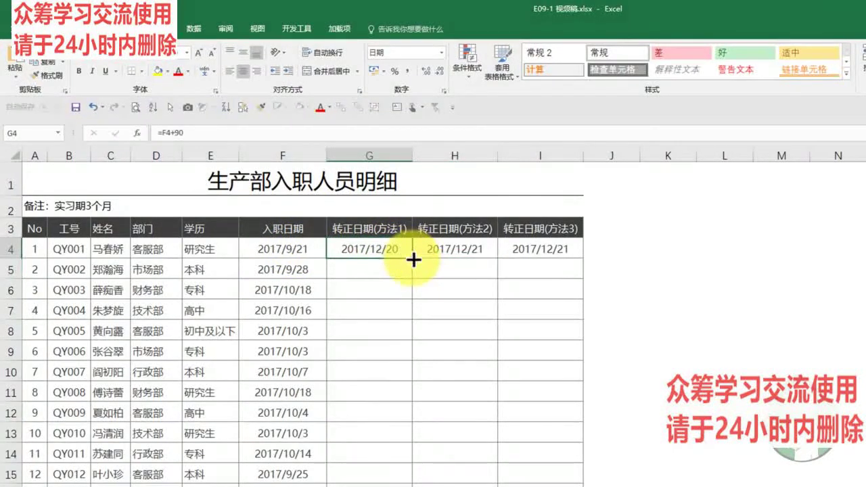
pyautogui.doubleClick(413, 259)
pyautogui.click(436, 269)
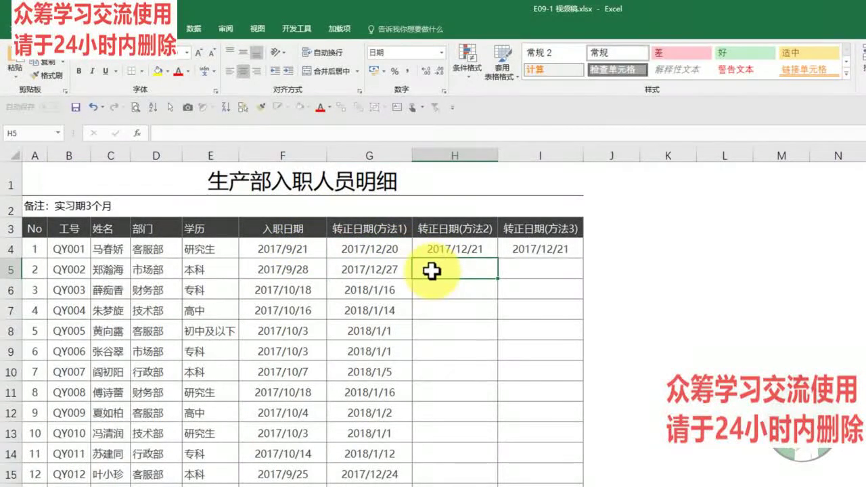
# Step: Compare the 转正日期(方法1) formula in G4 with the DATE formula in H4 and inspect its arguments
pyautogui.click(389, 256)
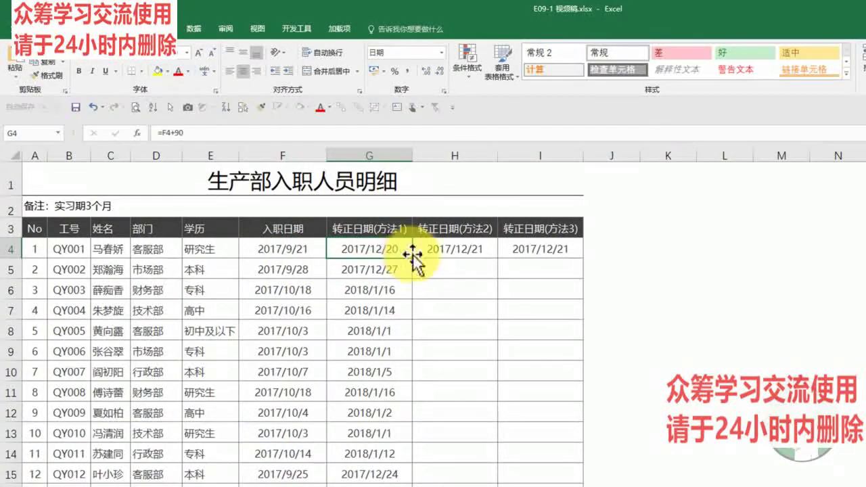
pyautogui.click(441, 249)
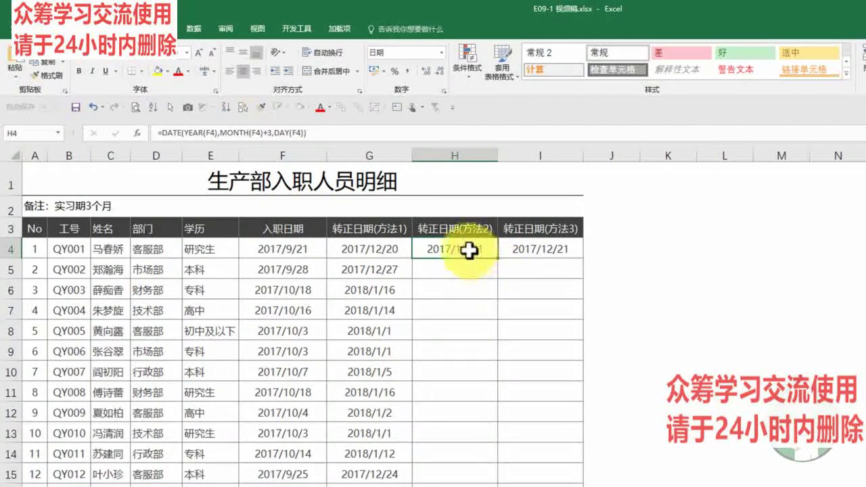
pyautogui.doubleClick(469, 250)
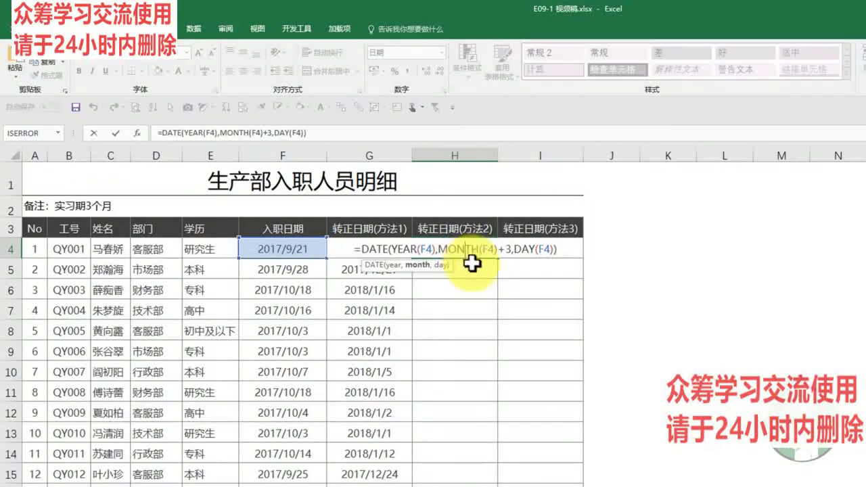
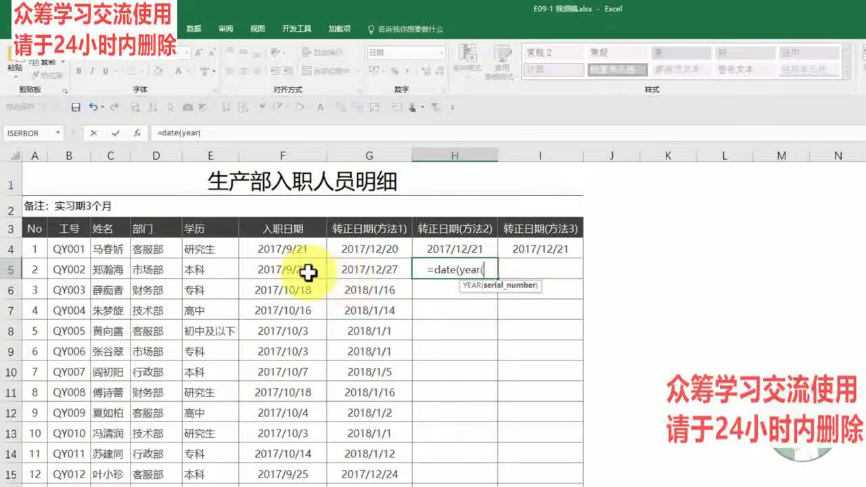
# Step: Enter =DATE(YEAR(F5),MONTH(F5)+3,DAY(F5)) in H5 under 转正日期(方法2)
pyautogui.click(298, 269)
pyautogui.write('),')
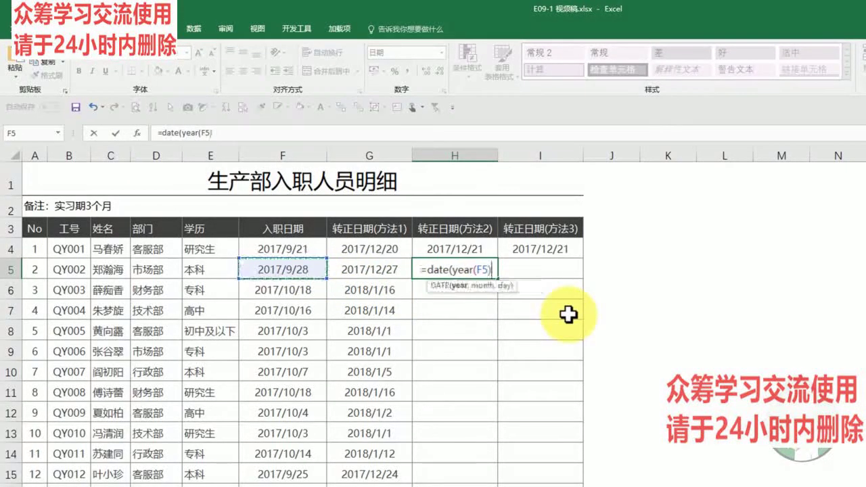
pyautogui.write('month(')
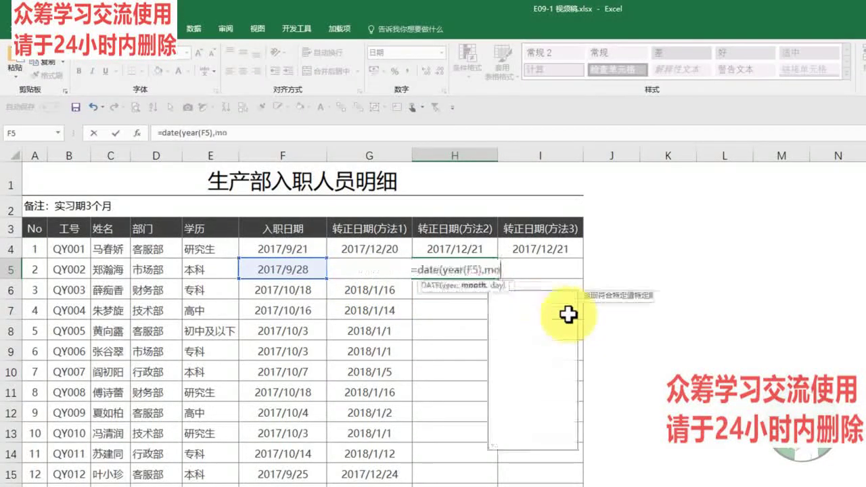
pyautogui.click(318, 270)
pyautogui.write(')')
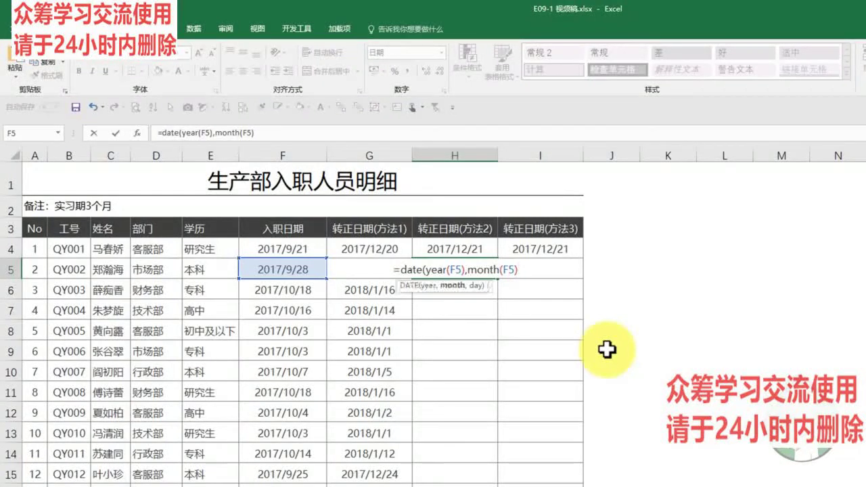
pyautogui.write('+3,')
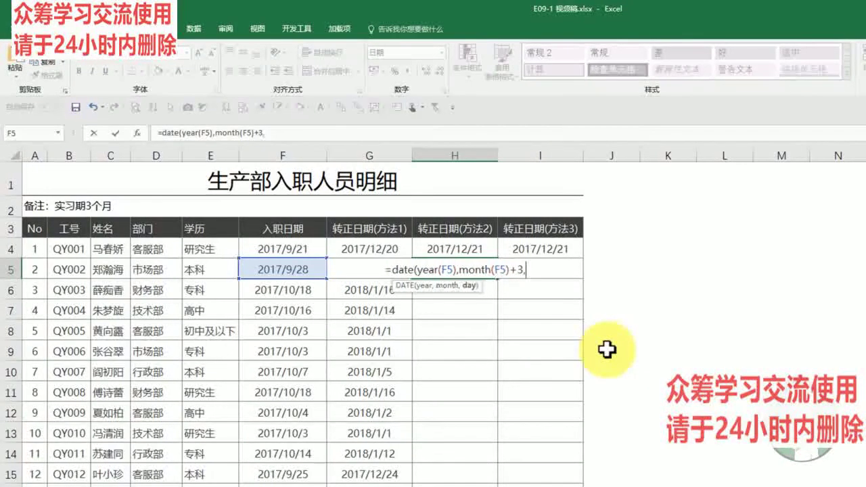
pyautogui.write('day')
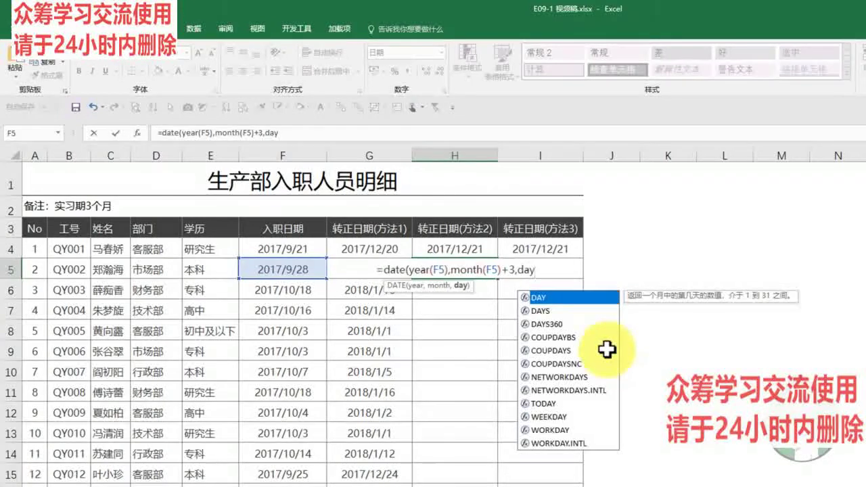
pyautogui.write('(')
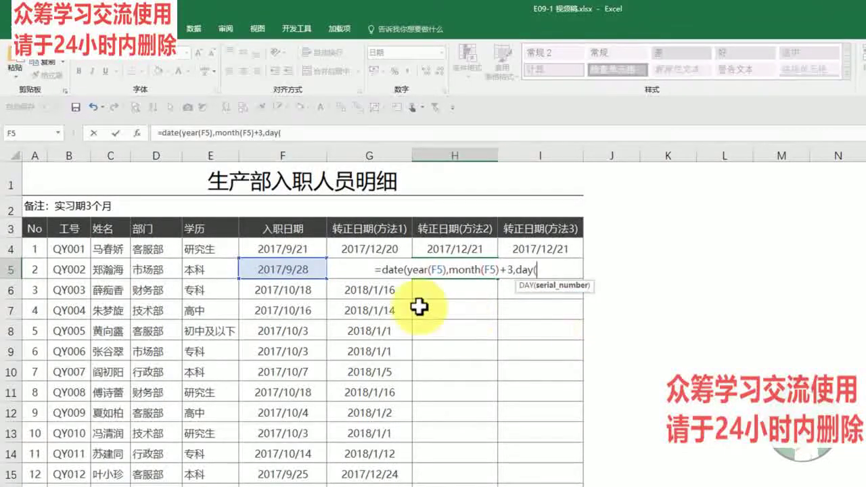
pyautogui.click(308, 270)
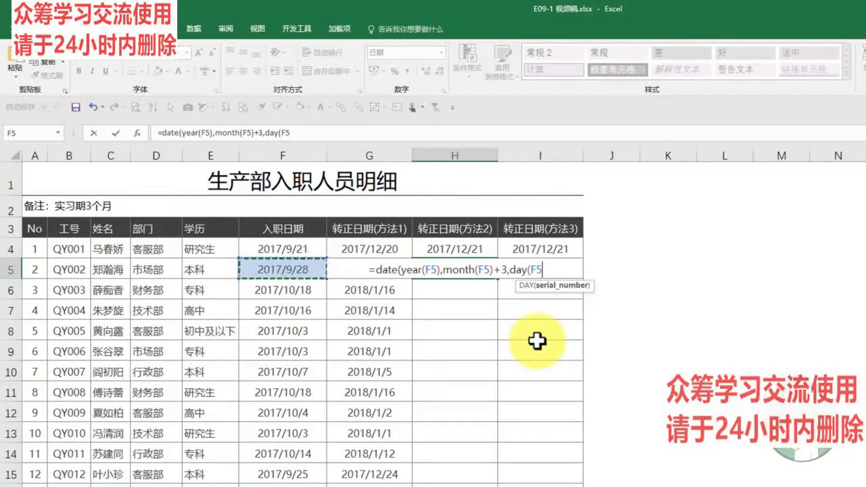
pyautogui.write('))')
pyautogui.press('Return')
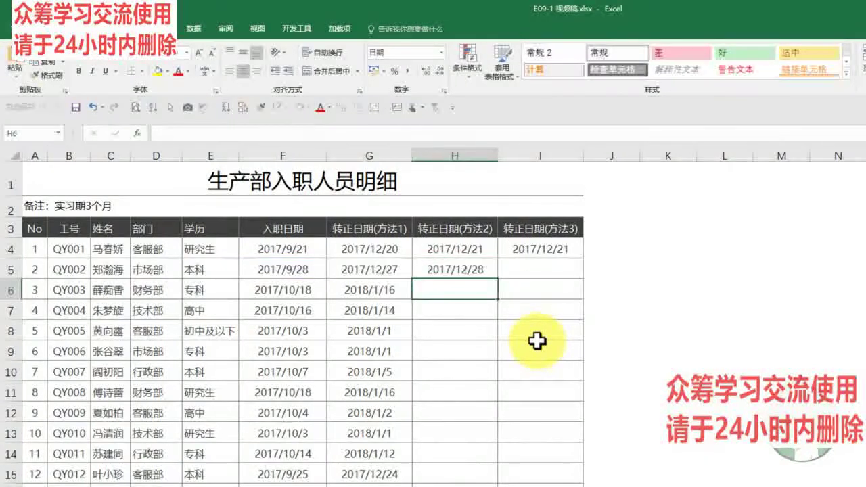
# Step: Fill the H5 DATE formula down the 转正日期(方法2) column
pyautogui.click(492, 271)
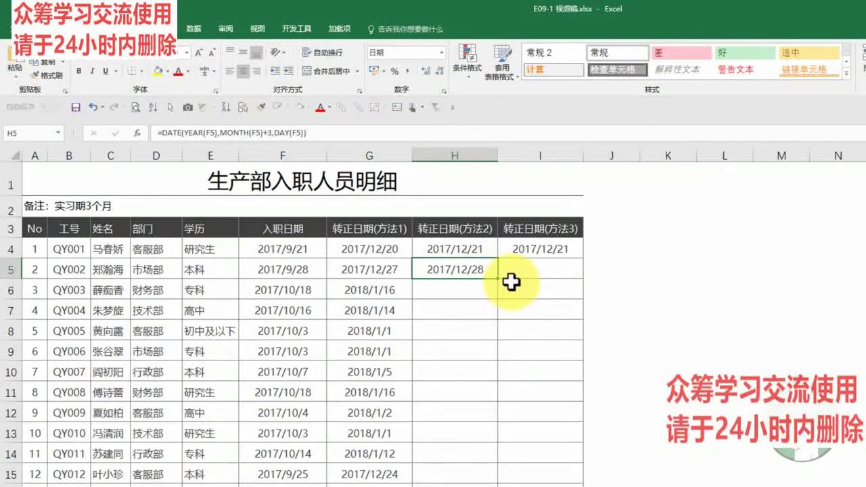
pyautogui.doubleClick(499, 280)
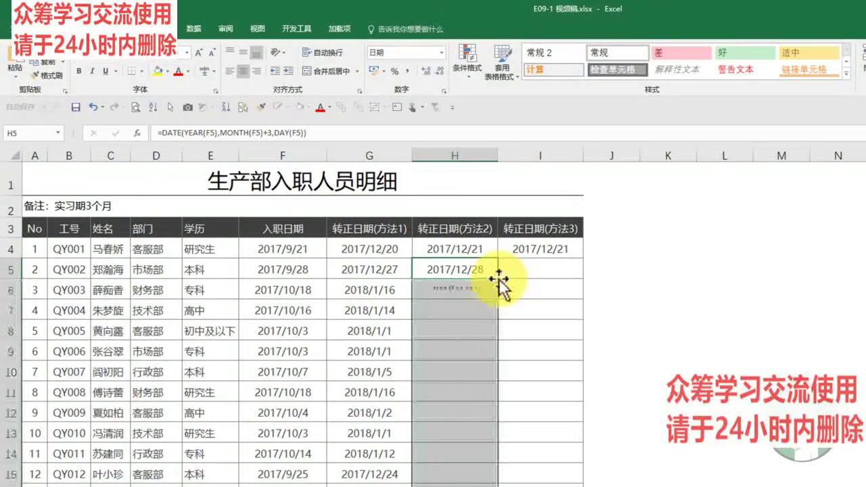
pyautogui.click(482, 327)
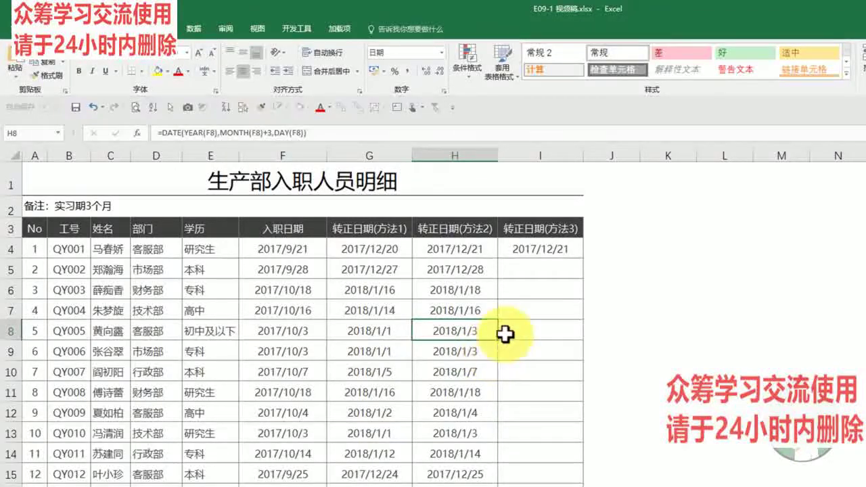
# Step: Inspect the EDATE formula in I4 and enter =EDATE(F5,3) in I5 under 转正日期(方法3)
pyautogui.click(567, 249)
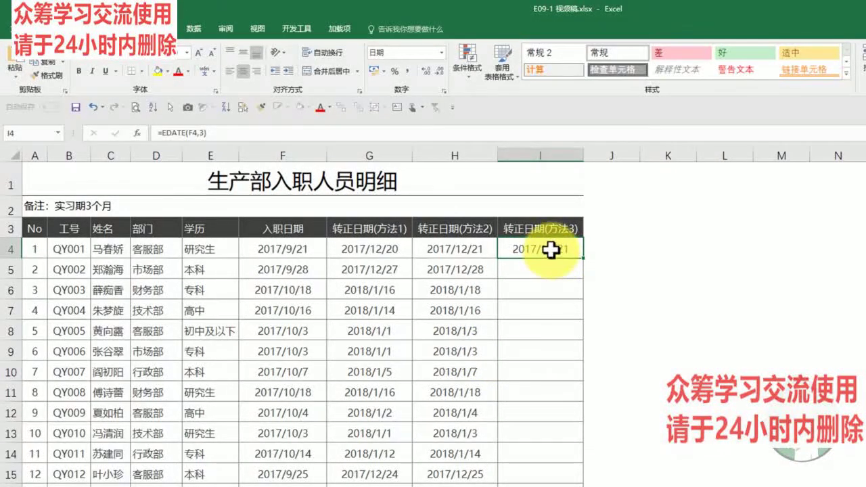
pyautogui.doubleClick(550, 250)
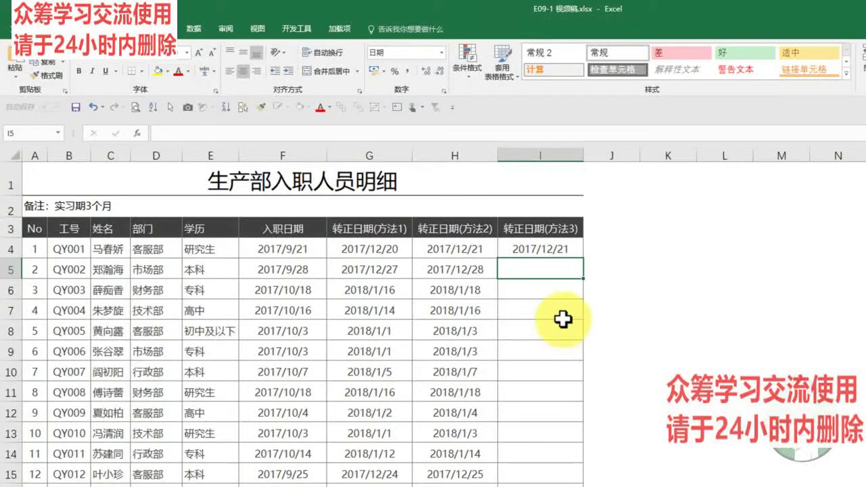
pyautogui.write('=edate(')
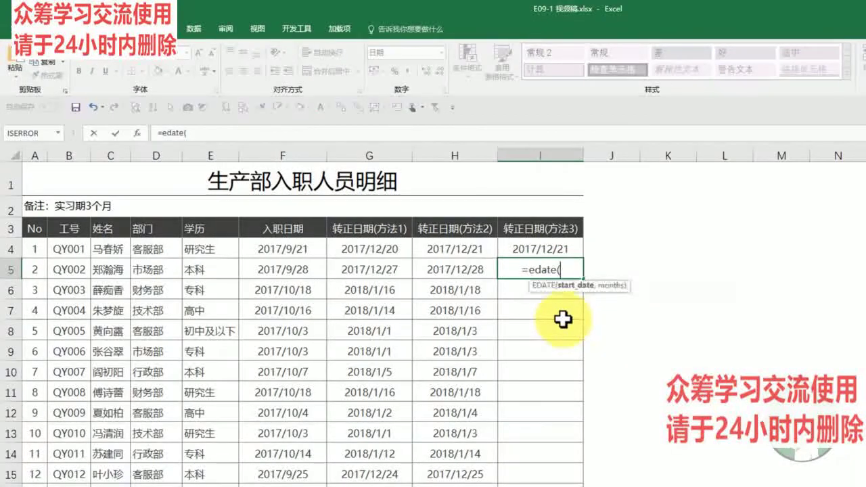
pyautogui.click(301, 272)
pyautogui.write(',')
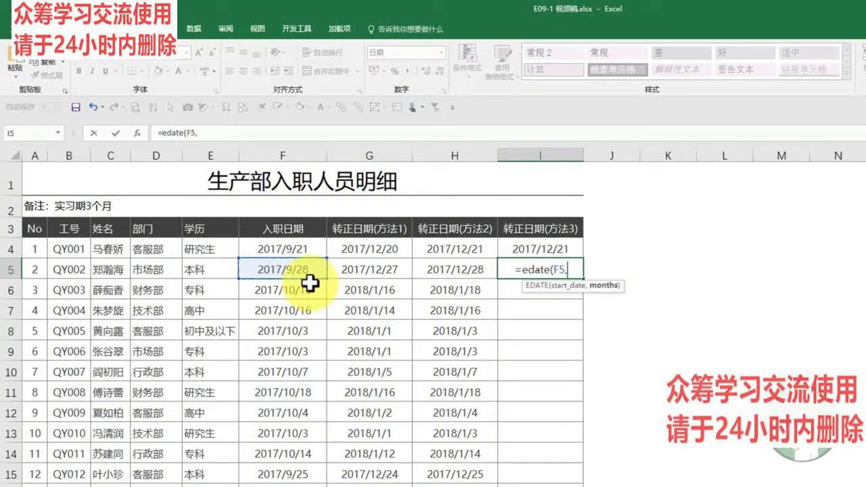
pyautogui.write('3)')
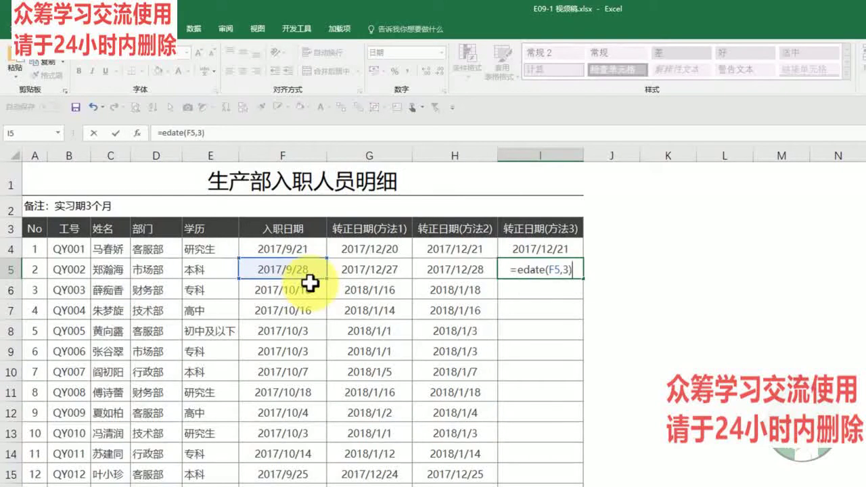
pyautogui.press('Return')
# Step: Fill the I5 EDATE formula down the 转正日期(方法3) column
pyautogui.click(553, 264)
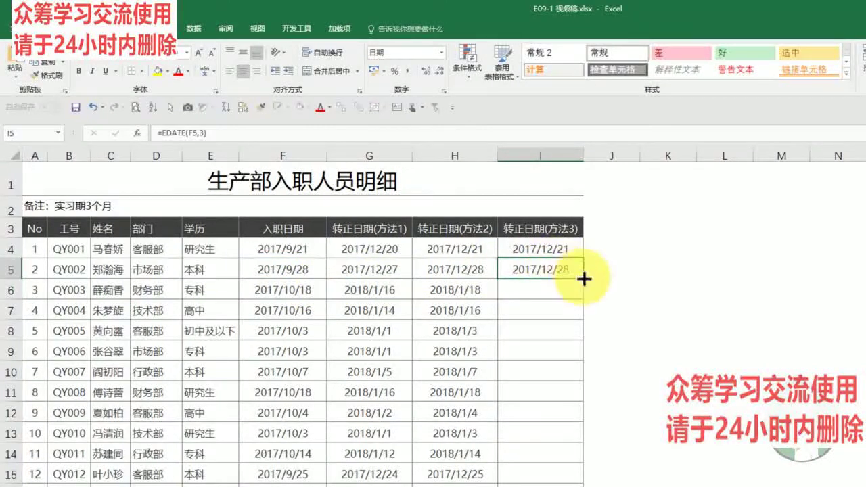
pyautogui.doubleClick(587, 280)
pyautogui.click(547, 305)
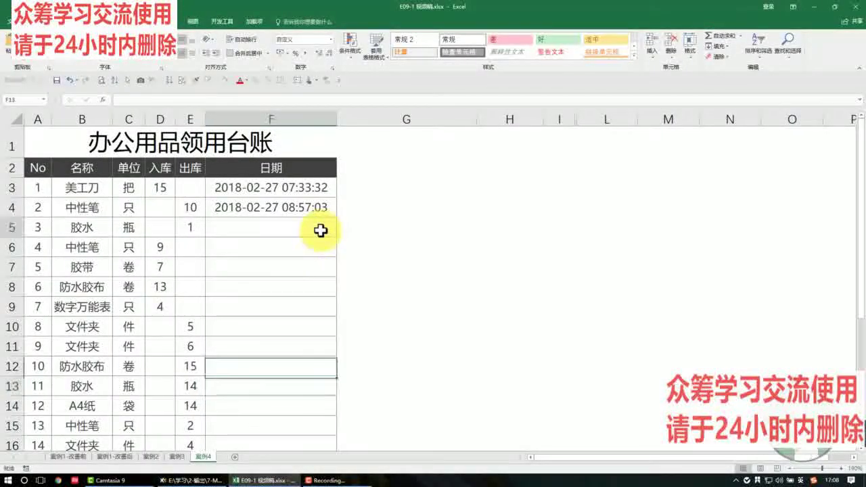
pyautogui.click(321, 229)
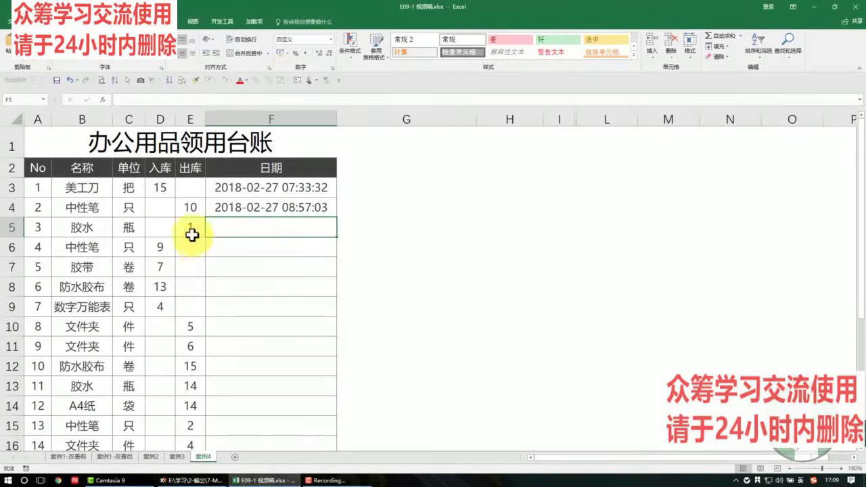
pyautogui.moveTo(170, 190); pyautogui.dragTo(179, 258)
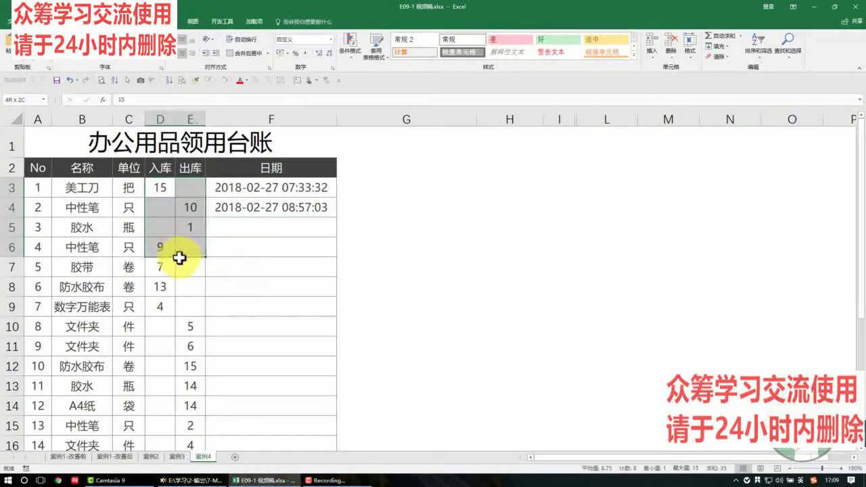
pyautogui.click(251, 228)
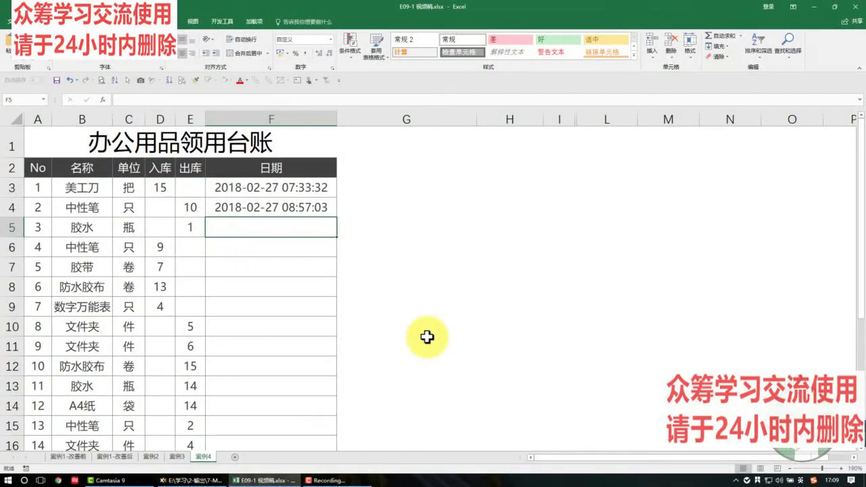
pyautogui.write('20')
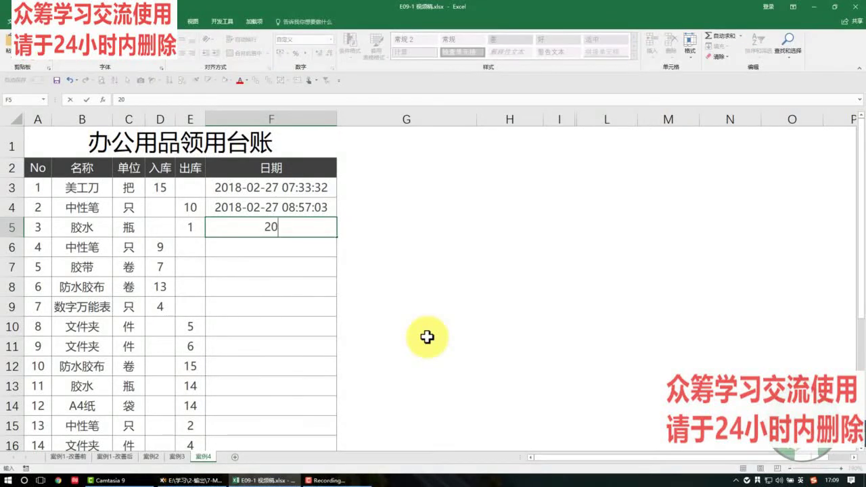
pyautogui.write('18-02-2')
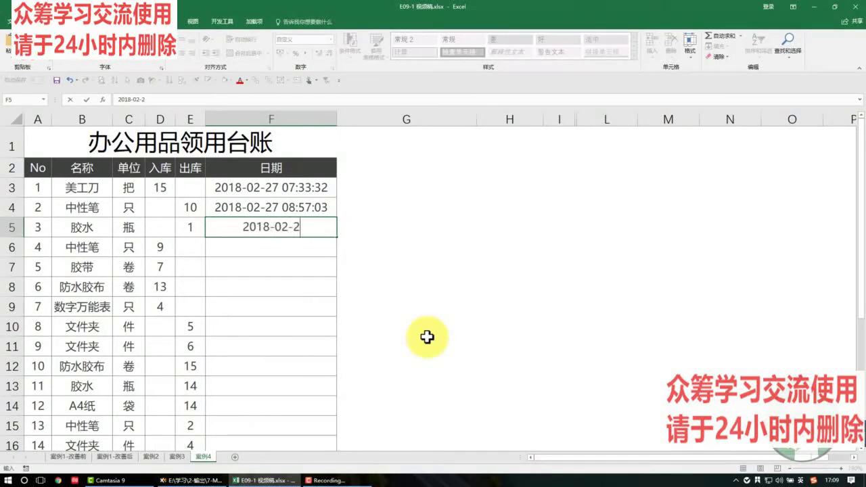
pyautogui.write('7 09')
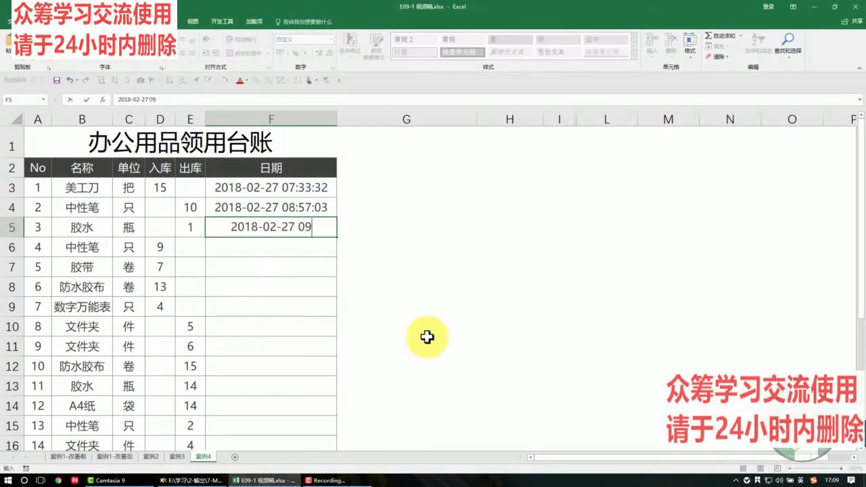
pyautogui.write(':23:01')
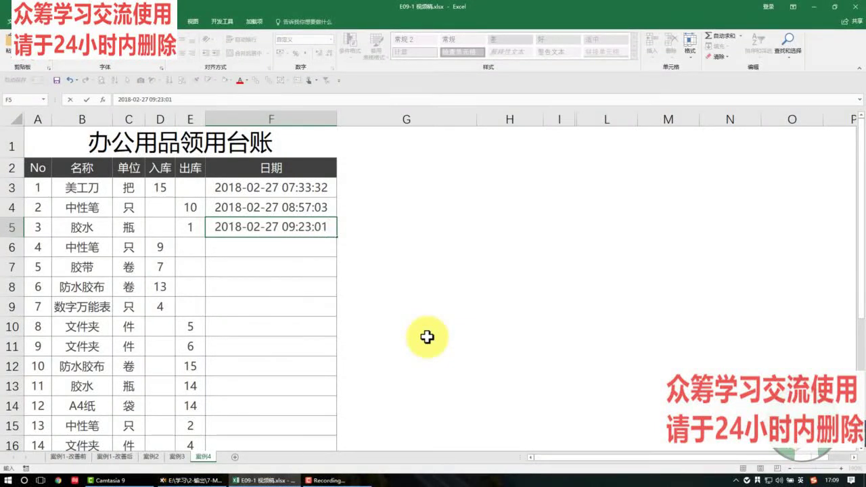
pyautogui.press('Return')
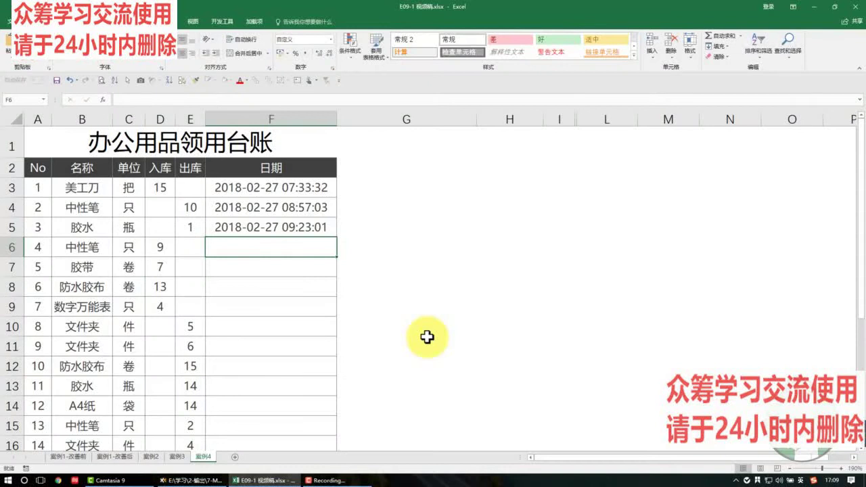
# Step: Enter =NOW() in F6 of the 日期 column
pyautogui.write('=')
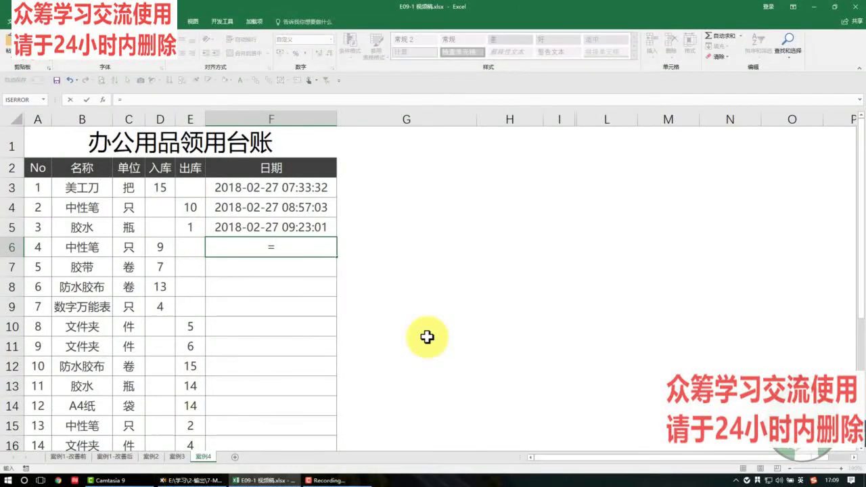
pyautogui.write('now')
pyautogui.press('Tab')
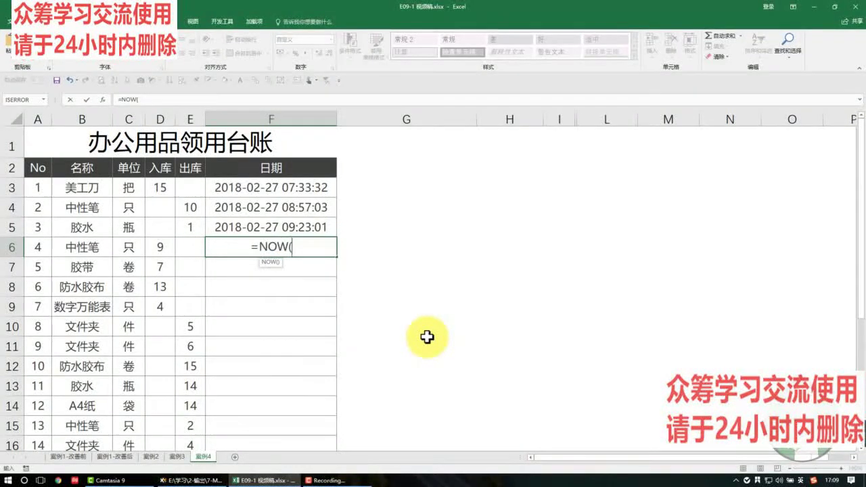
pyautogui.write(')')
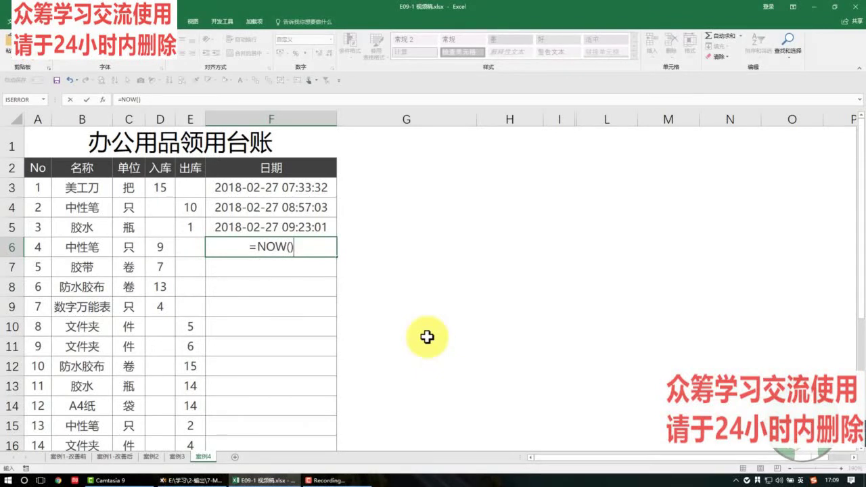
pyautogui.press('Return')
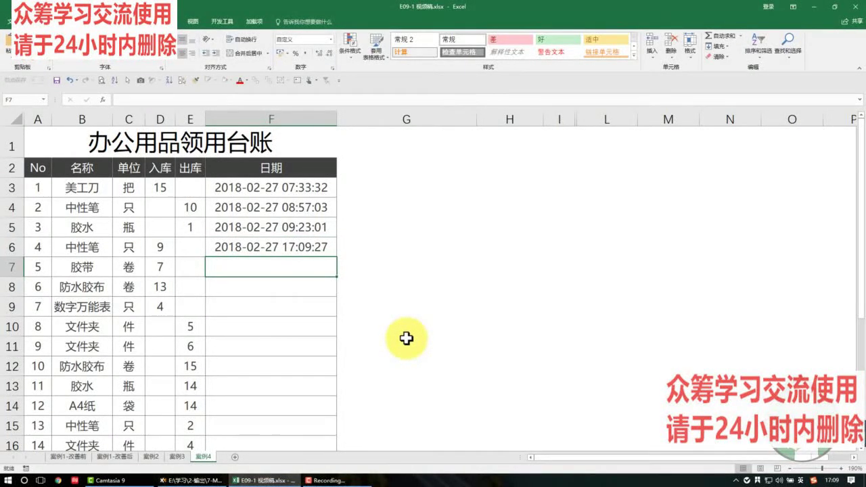
# Step: Enter =NOW() in F7 of the 日期 column
pyautogui.write('=now')
pyautogui.press('Tab')
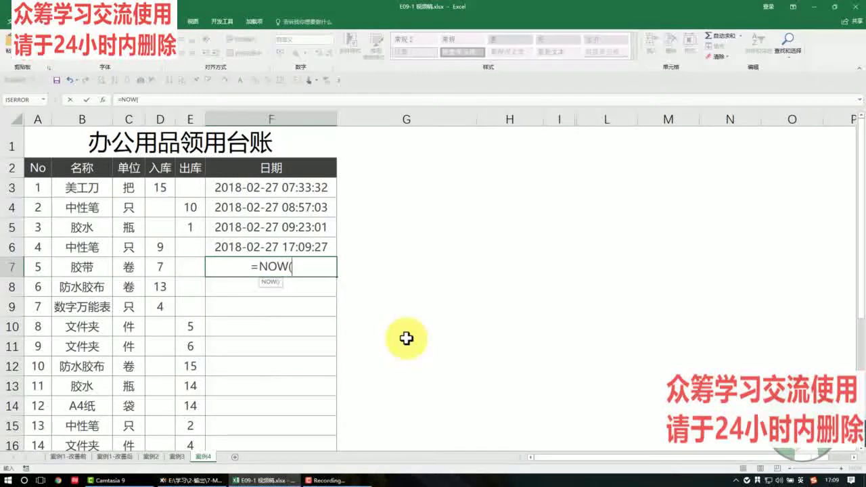
pyautogui.write(')')
pyautogui.press('Return')
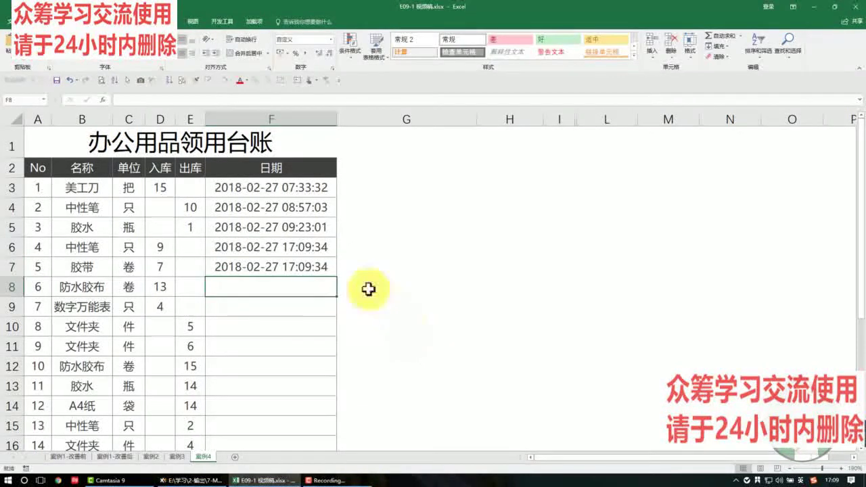
# Step: Inspect the formula in F6 and enter =NOW() in F8 and F9 as well
pyautogui.click(331, 248)
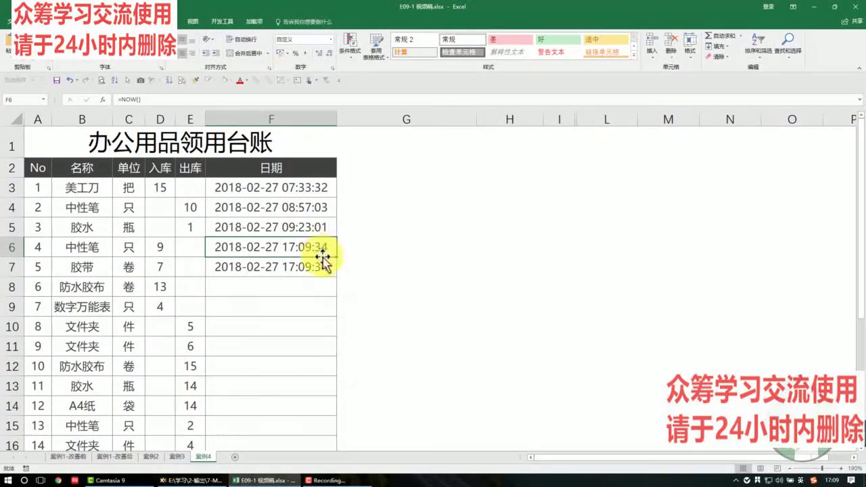
pyautogui.click(330, 284)
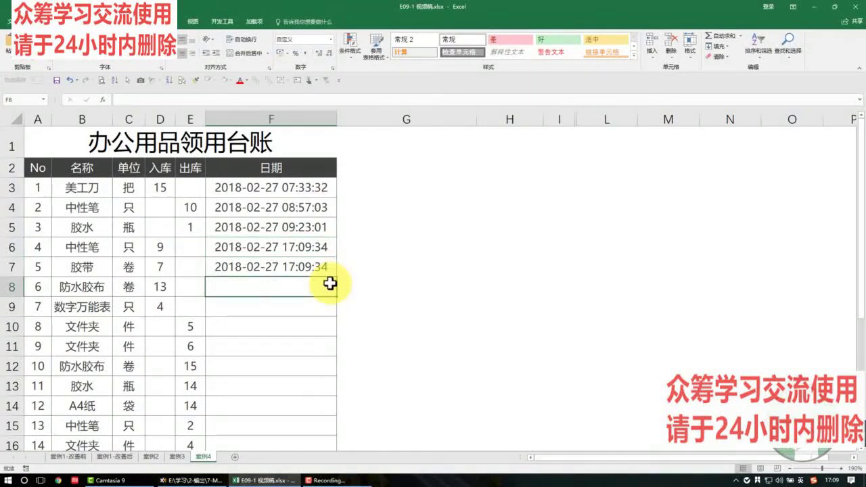
pyautogui.write('=now')
pyautogui.press('Tab')
pyautogui.press('Return')
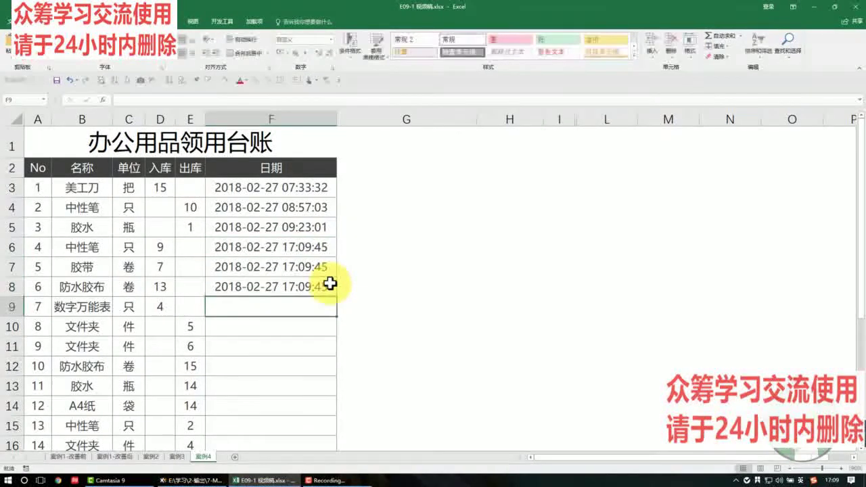
pyautogui.write('=now')
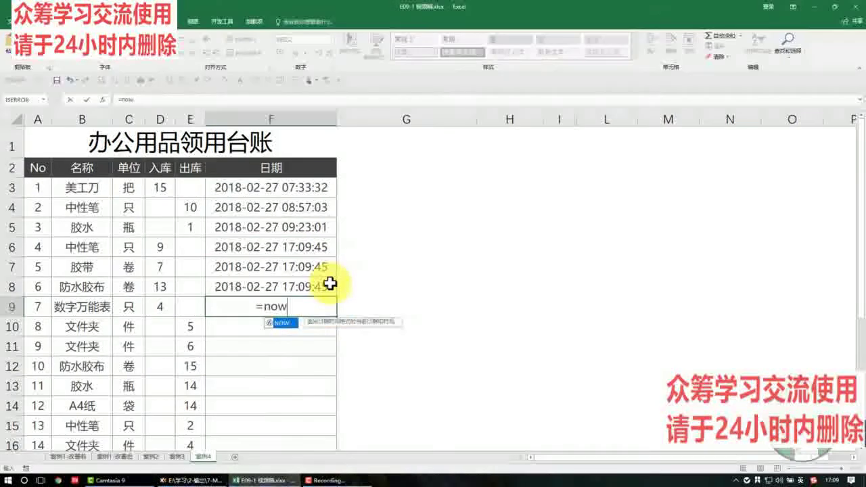
pyautogui.press('Tab')
pyautogui.write(')')
pyautogui.press('Return')
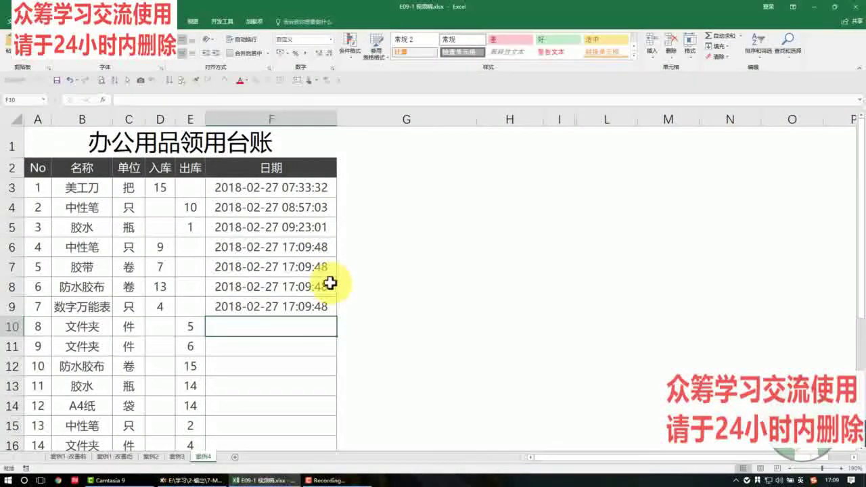
# Step: Clear the NOW formulas from F6:F9
pyautogui.moveTo(315, 247); pyautogui.dragTo(314, 307)
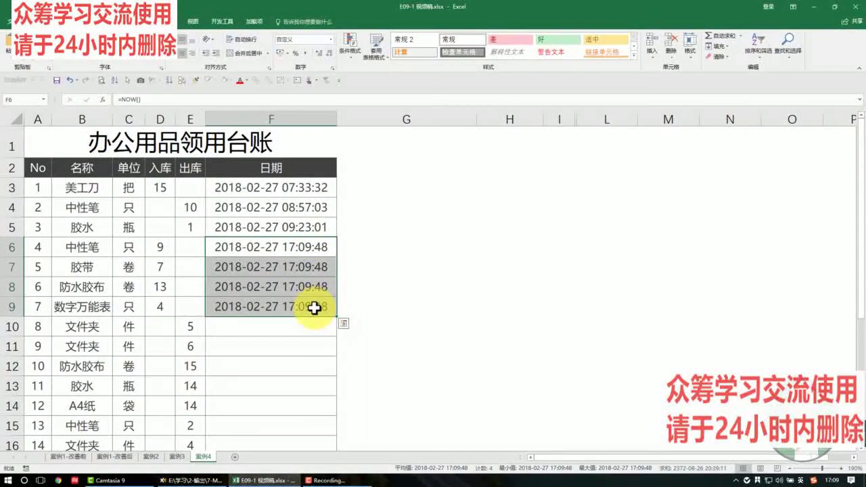
pyautogui.press('Delete')
pyautogui.click(312, 247)
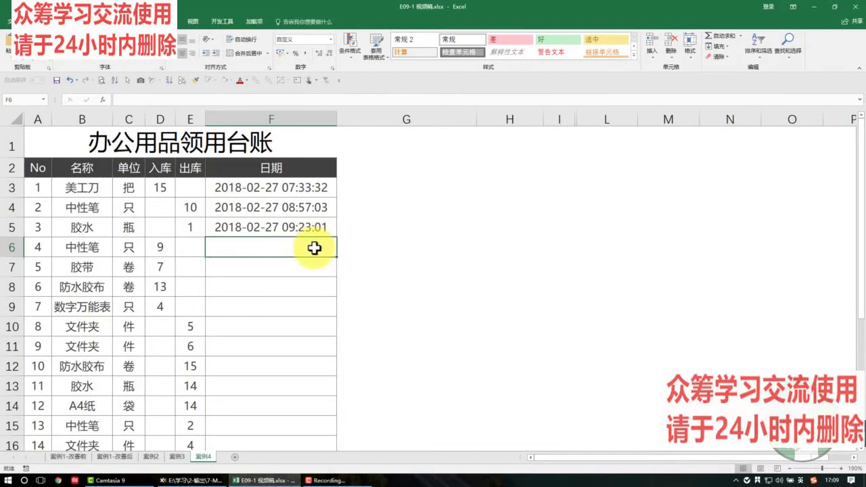
# Step: Enter =NOW() in helper cell G1, beside the table title
pyautogui.click(393, 140)
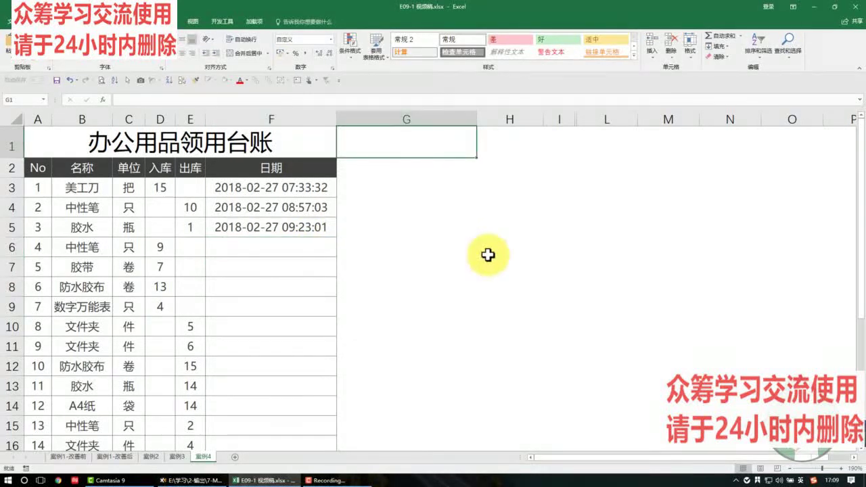
pyautogui.write('=now')
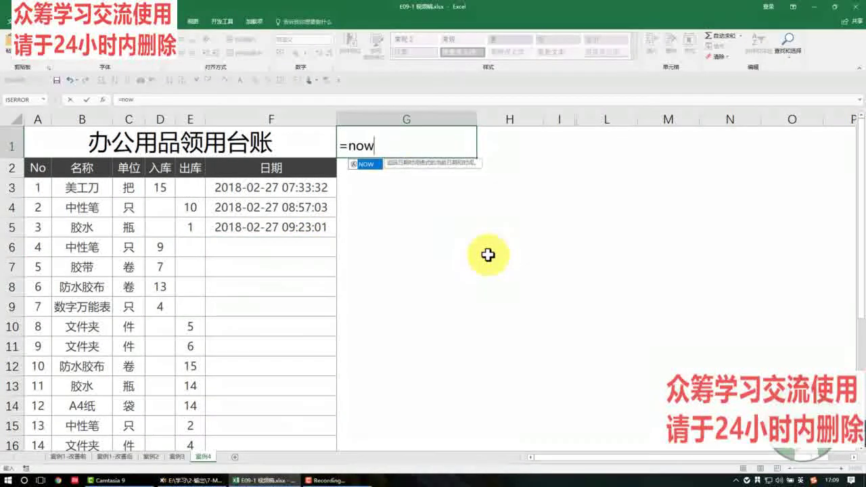
pyautogui.press('Tab')
pyautogui.write(')')
pyautogui.press('Return')
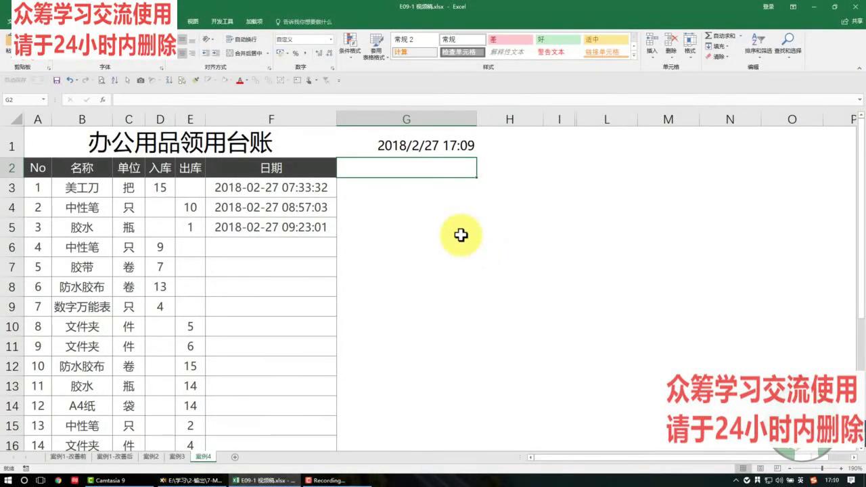
# Step: Apply data validation to column F, allowing a list (序列) with =$G$1 as its source
pyautogui.click(291, 121)
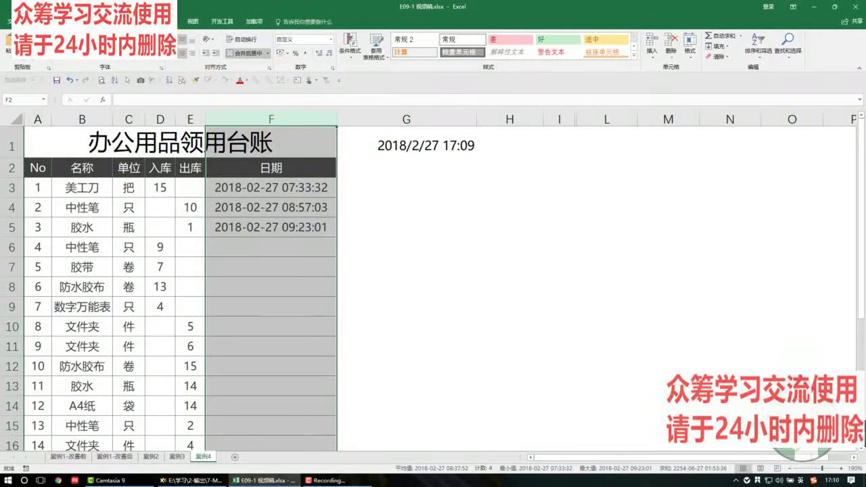
pyautogui.click(139, 21)
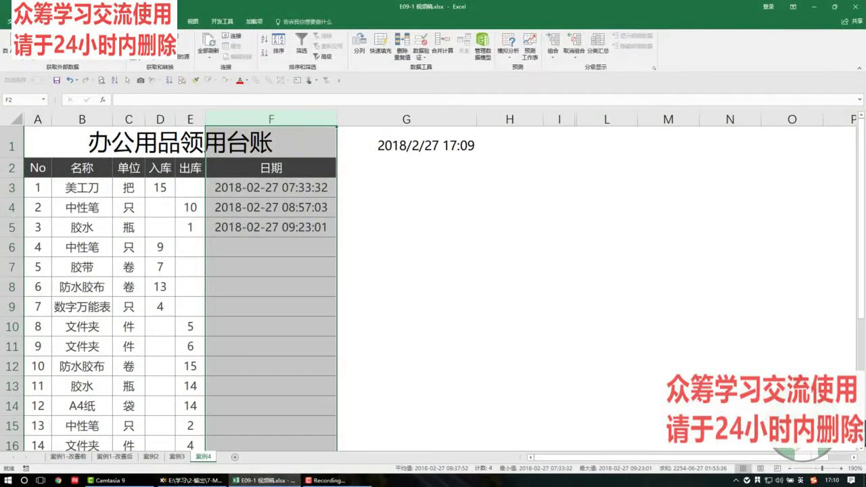
pyautogui.click(420, 42)
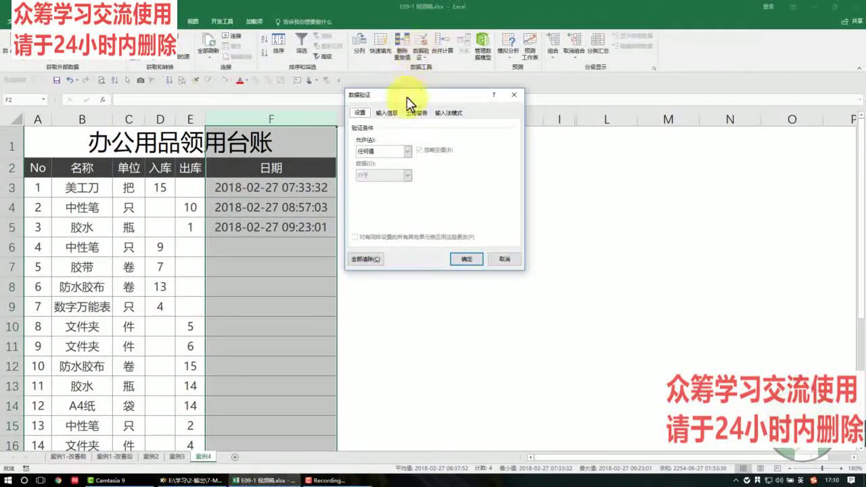
pyautogui.click(405, 151)
pyautogui.click(373, 193)
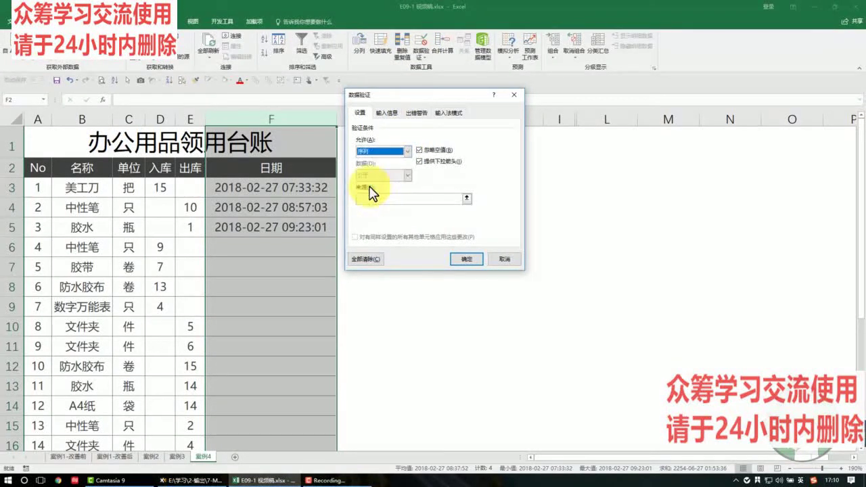
pyautogui.click(466, 197)
pyautogui.moveTo(446, 98); pyautogui.dragTo(600, 169)
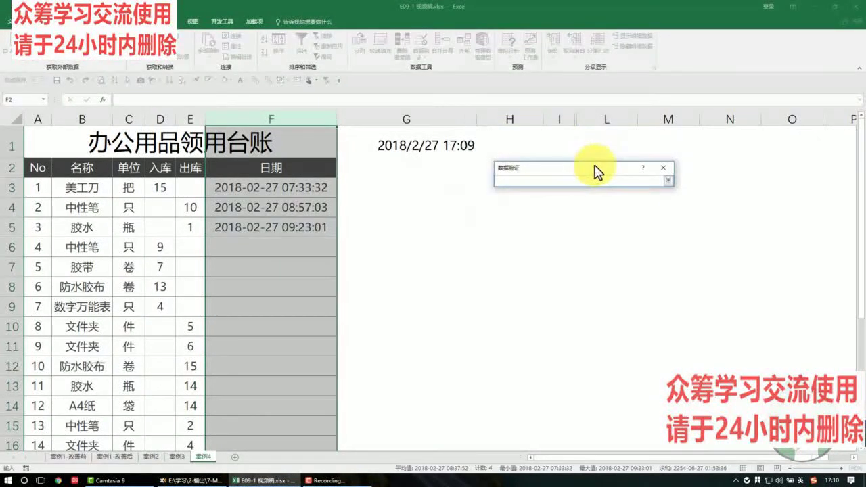
pyautogui.click(411, 140)
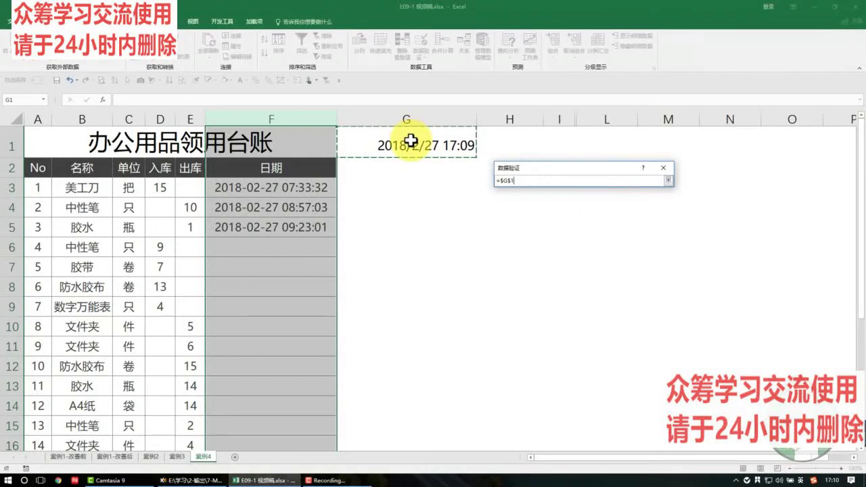
pyautogui.click(668, 180)
pyautogui.click(616, 334)
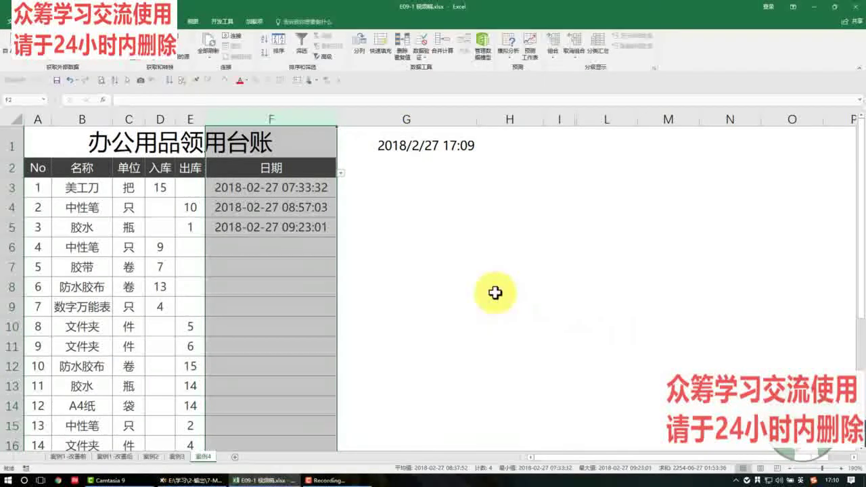
# Step: Fill F6 with the timestamp offered by its validation list, and select F7
pyautogui.click(297, 248)
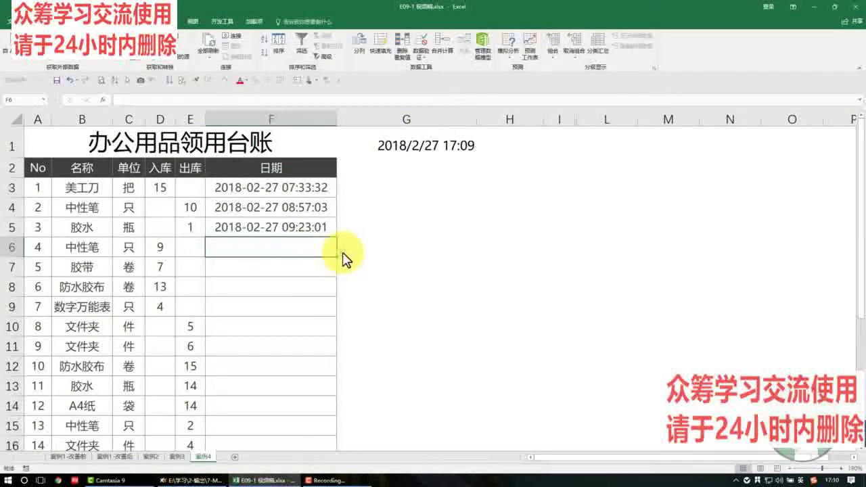
pyautogui.click(343, 255)
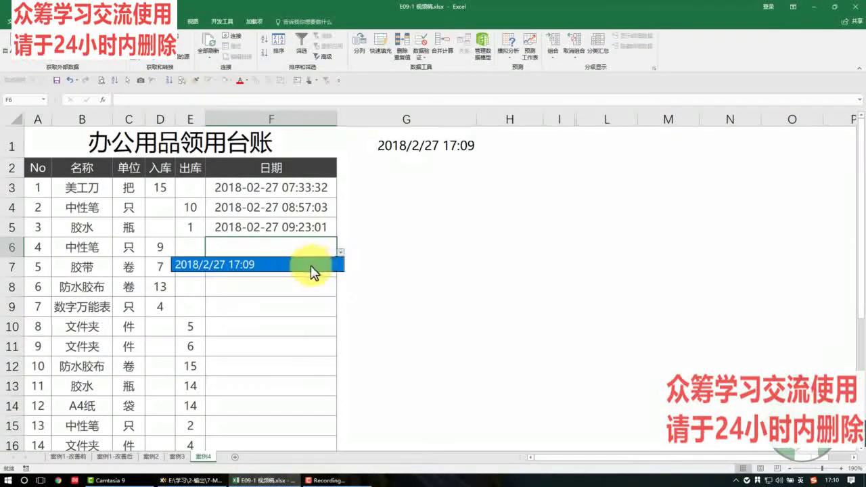
pyautogui.click(310, 266)
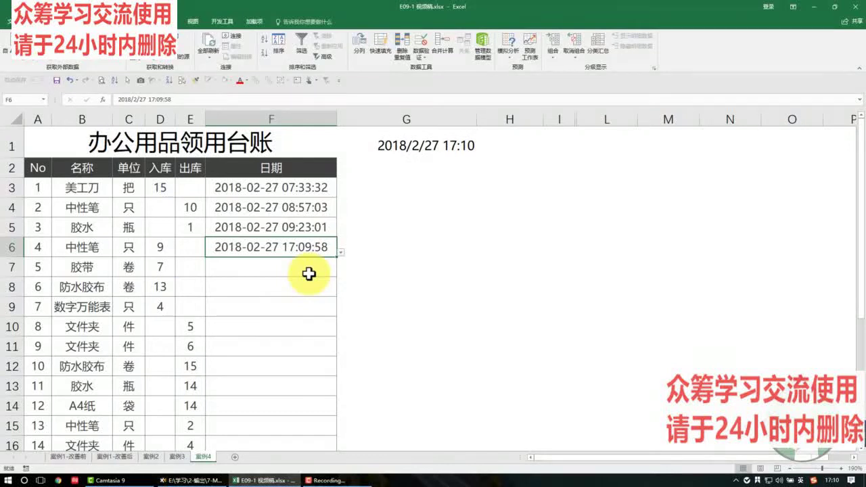
pyautogui.click(309, 272)
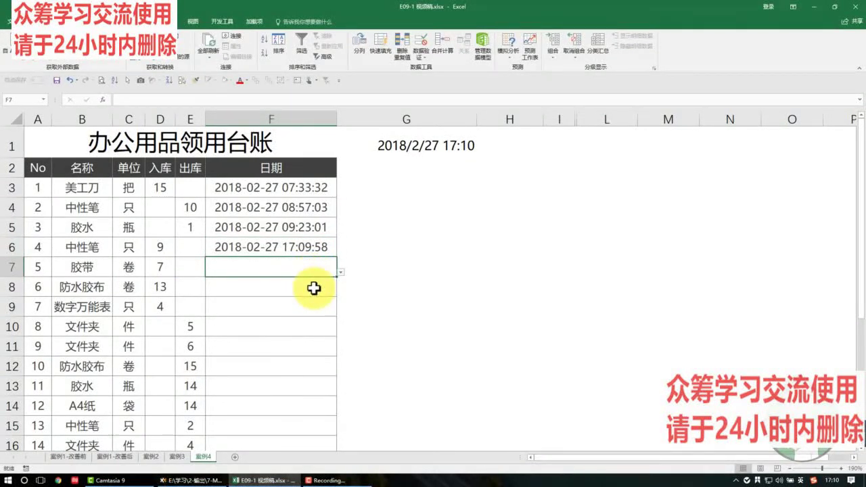
# Step: Fill F7 through F10, one cell at a time, with the current timestamp offered by each cell's validation list
pyautogui.click(341, 273)
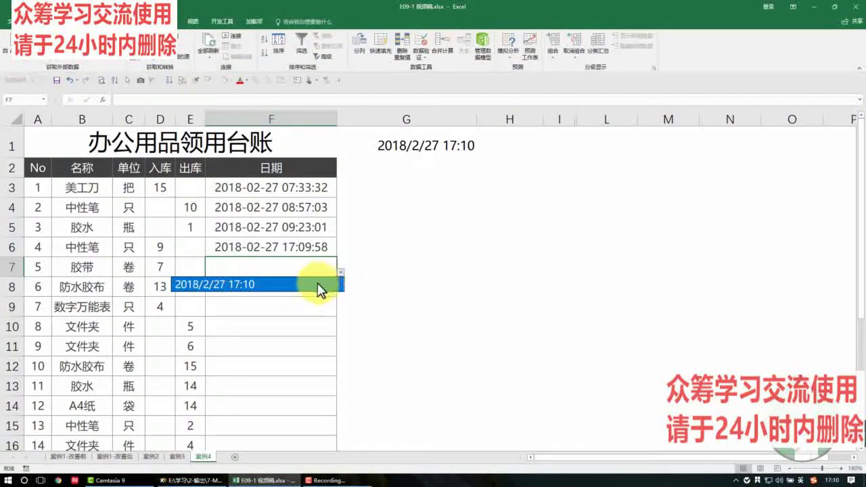
pyautogui.click(319, 286)
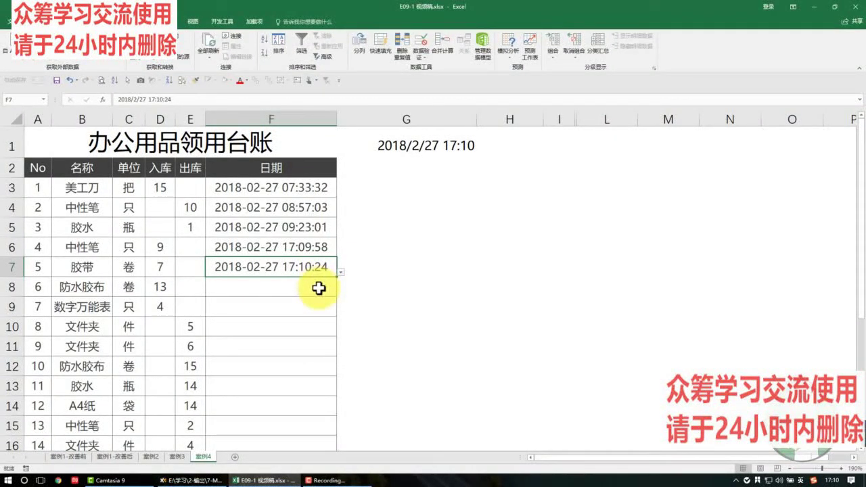
pyautogui.click(320, 289)
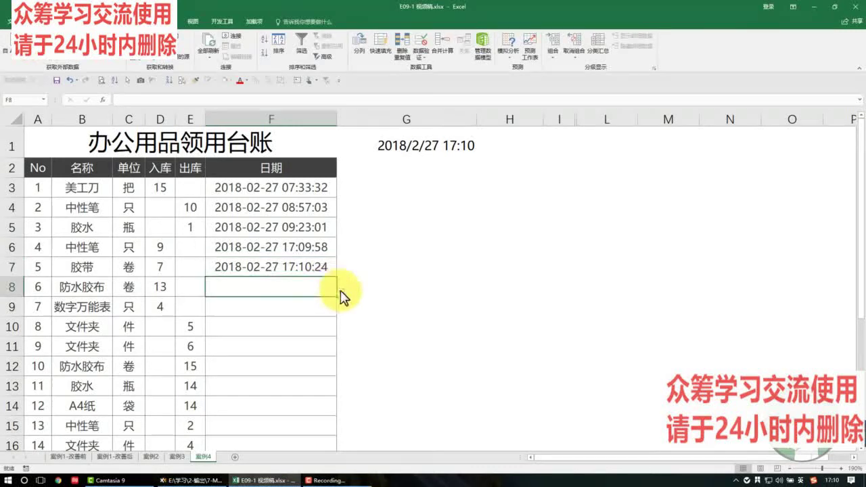
pyautogui.click(342, 292)
pyautogui.click(315, 308)
pyautogui.click(328, 310)
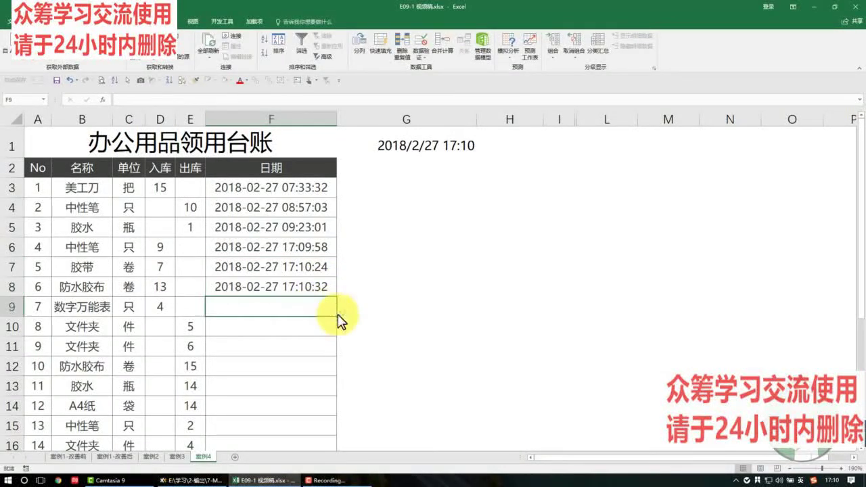
pyautogui.click(341, 312)
pyautogui.click(329, 325)
pyautogui.click(328, 328)
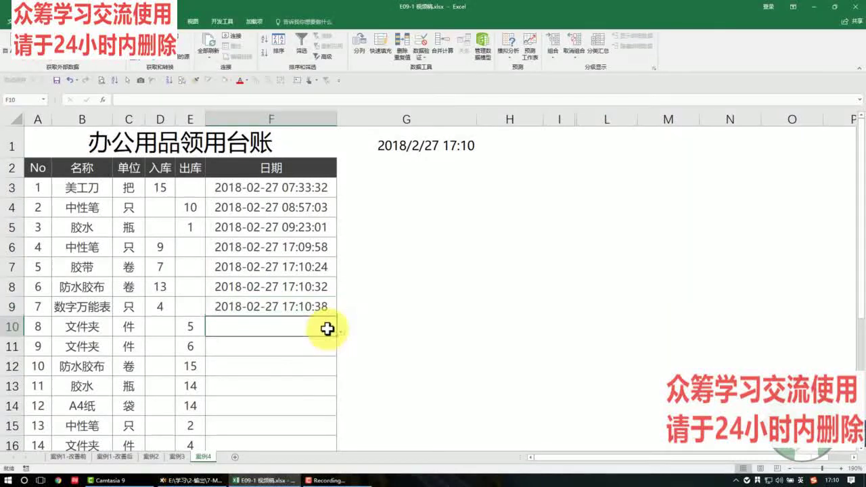
pyautogui.click(341, 332)
pyautogui.click(316, 344)
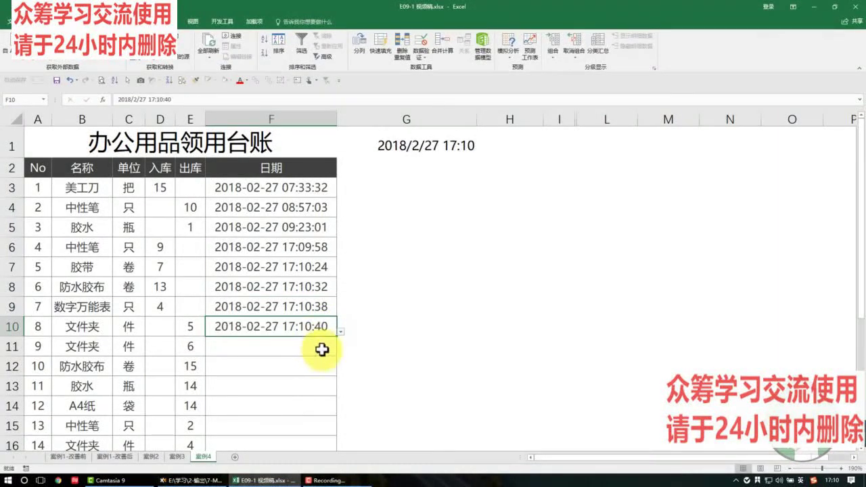